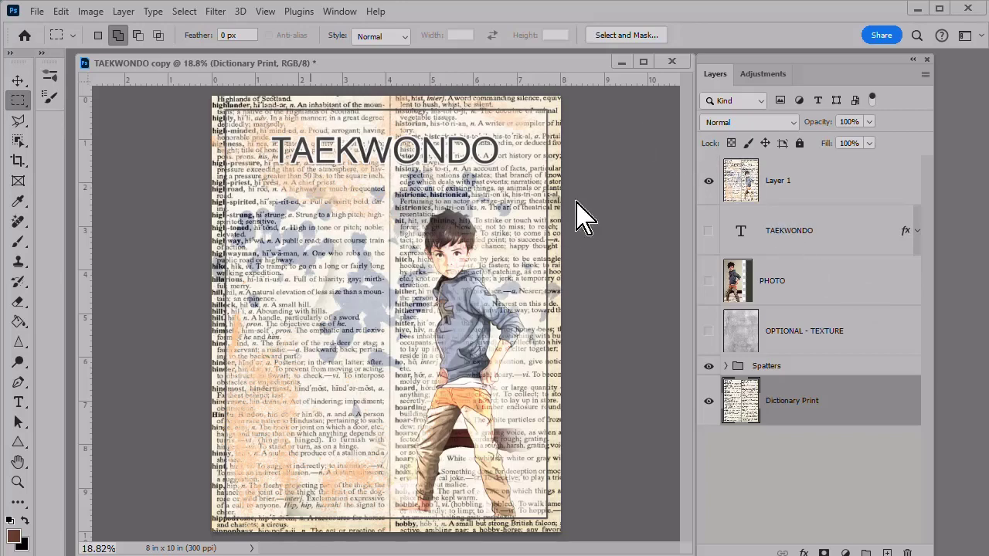
Delete Layer 1 and hide the Spatters group.
left_click(812, 179)
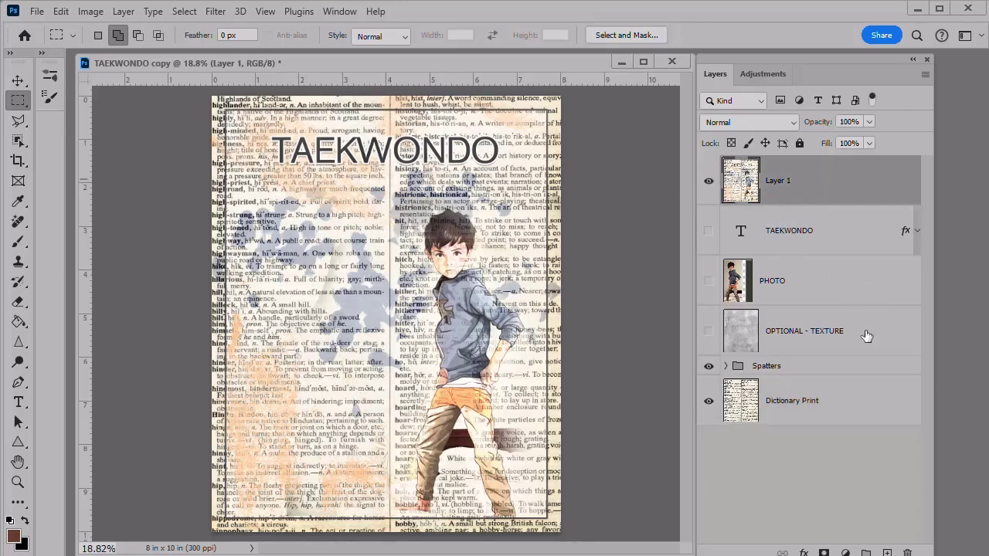
left_click(910, 552)
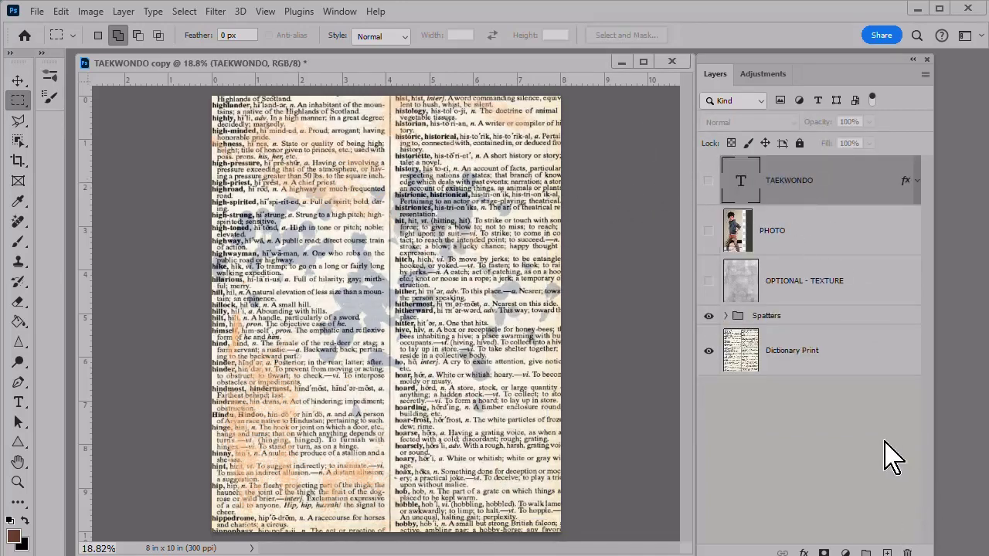
left_click(709, 317)
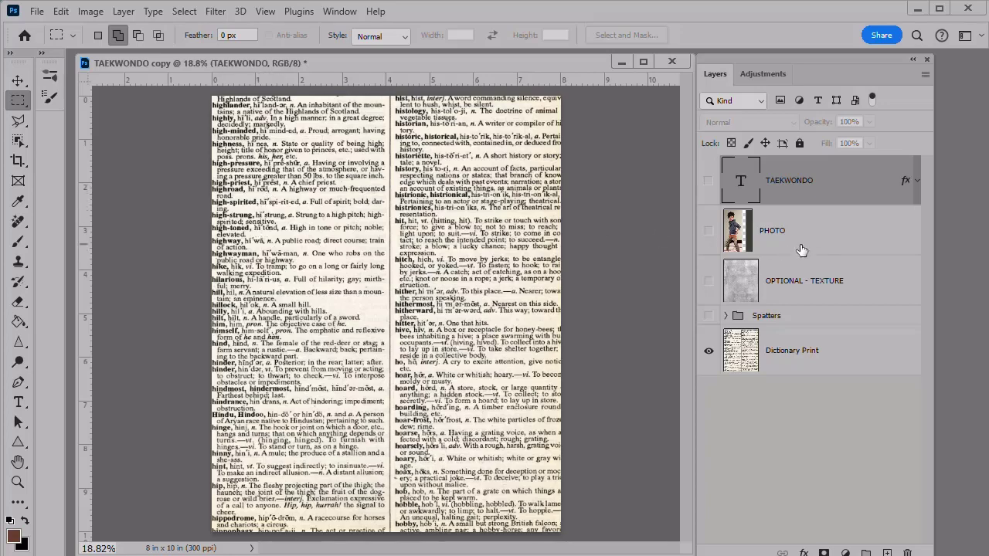
Show the PHOTO layer and move it directly above the Dictionary Print layer.
left_click(707, 233)
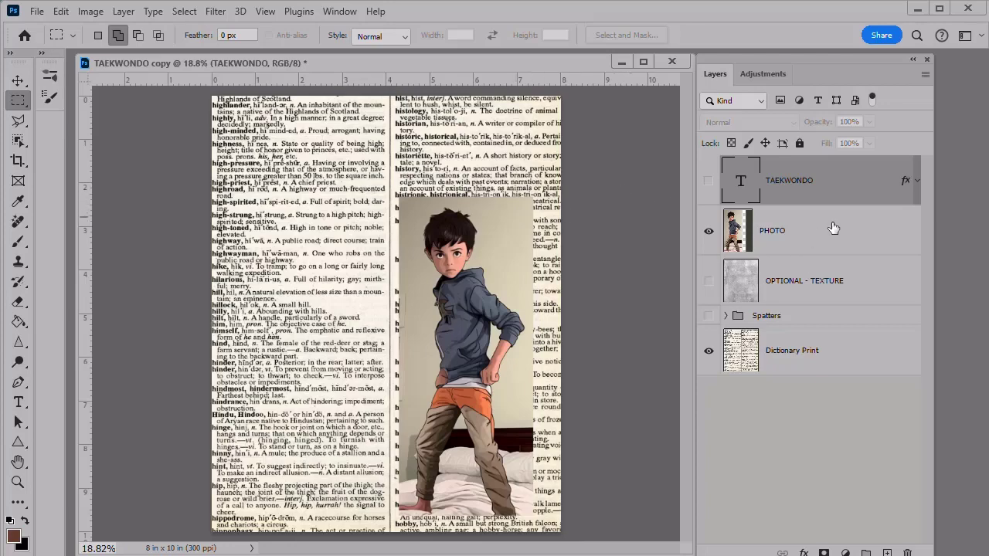
left_click_drag(835, 227, 833, 330)
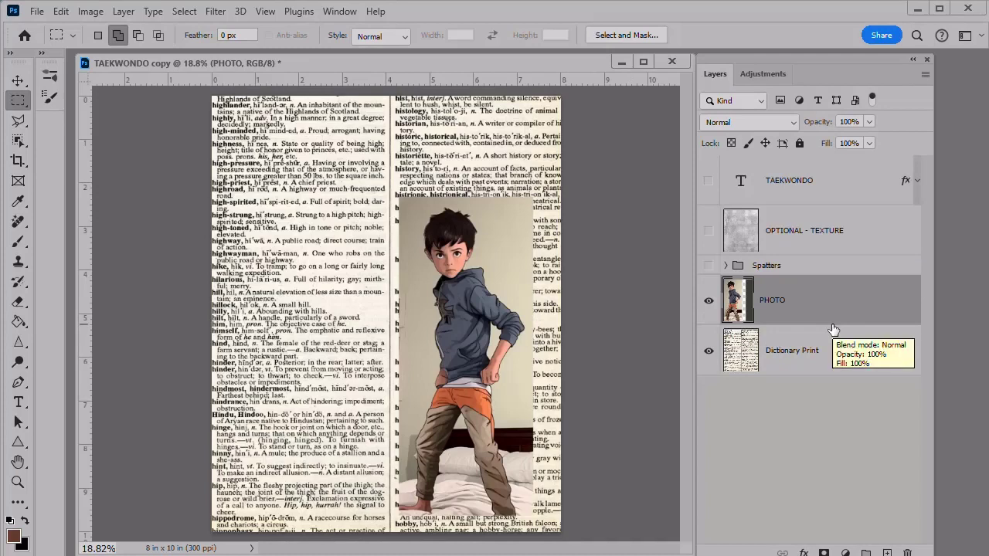
Preview the blend modes from Dissolve through Divide on the PHOTO layer and set it to Hard Light.
left_click(788, 126)
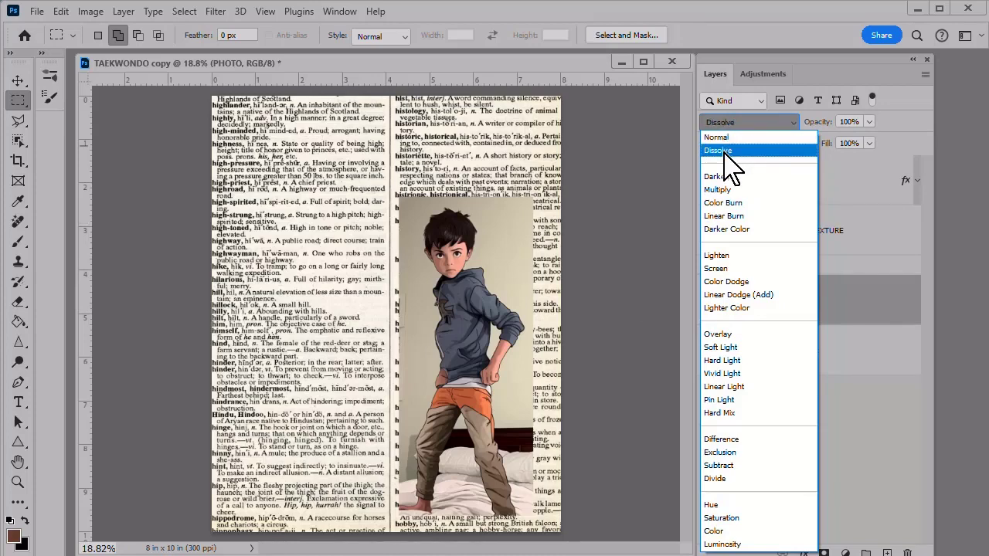
left_click(725, 152)
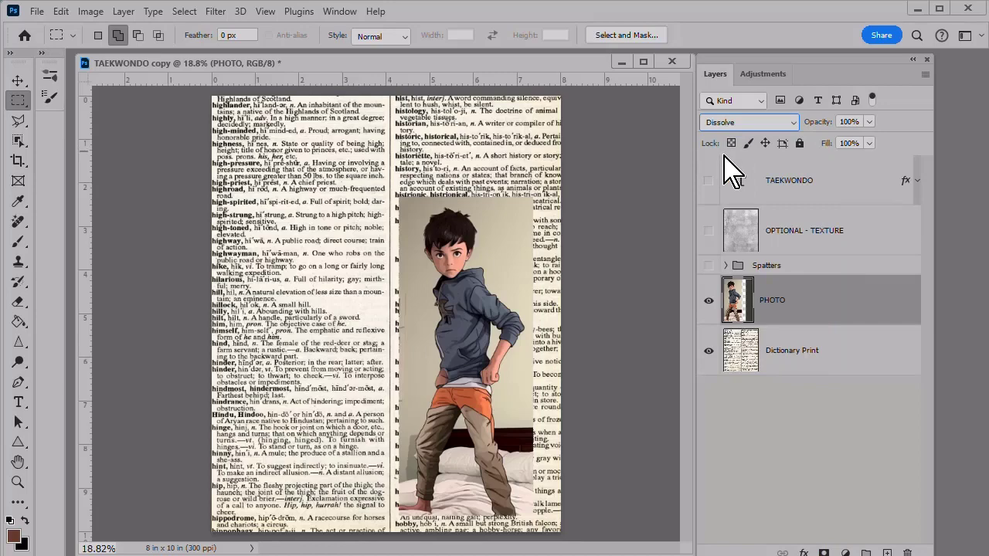
key("Down")
key("Down")
key("Down")
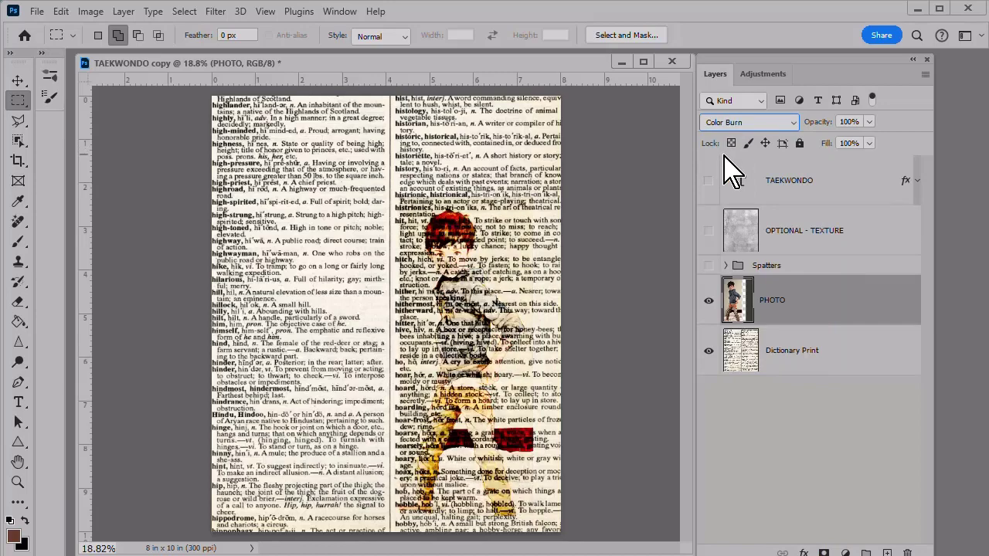
key("Down")
key("Down")
key("Down")
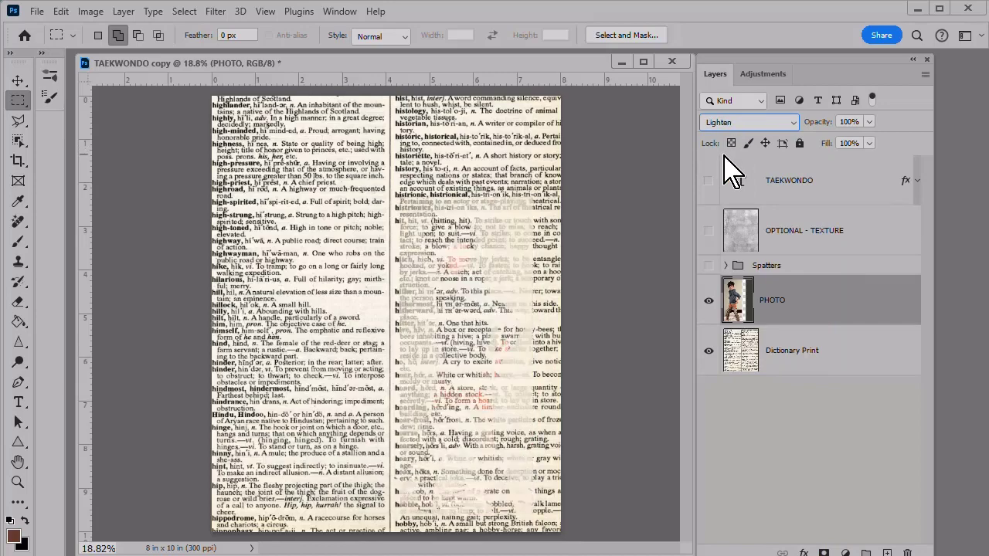
key("Down")
key("Down")
key("Down")
key("Down")
key("Down")
key("Down")
key("Down")
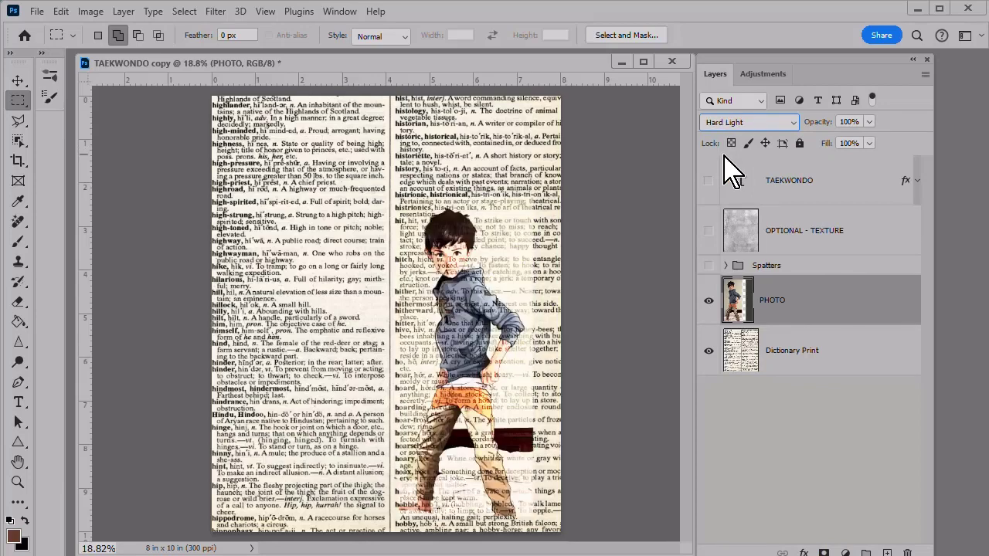
key("Down")
key("Up")
key("Down")
key("Down")
key("Down")
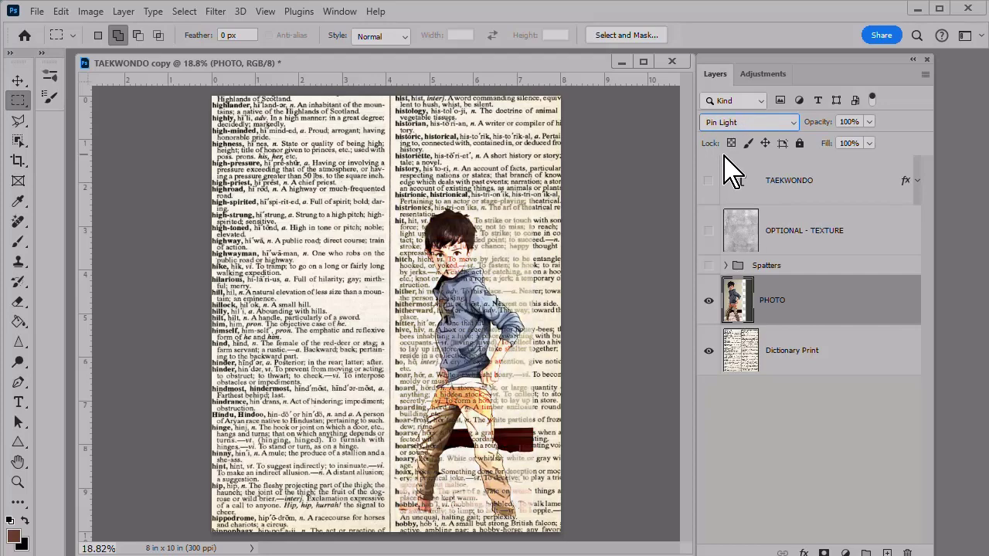
key("Down")
key("Down")
key("Down")
key("Down")
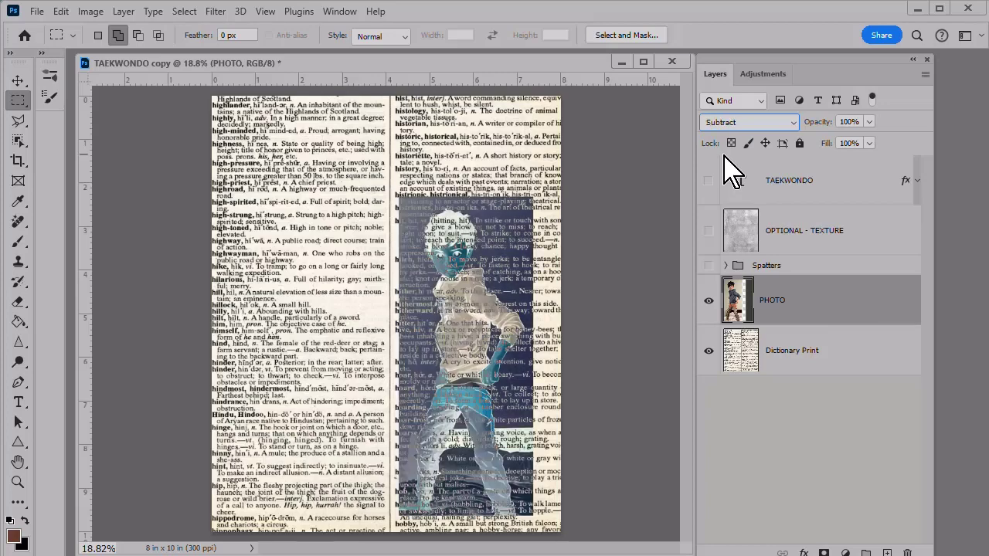
key("Down")
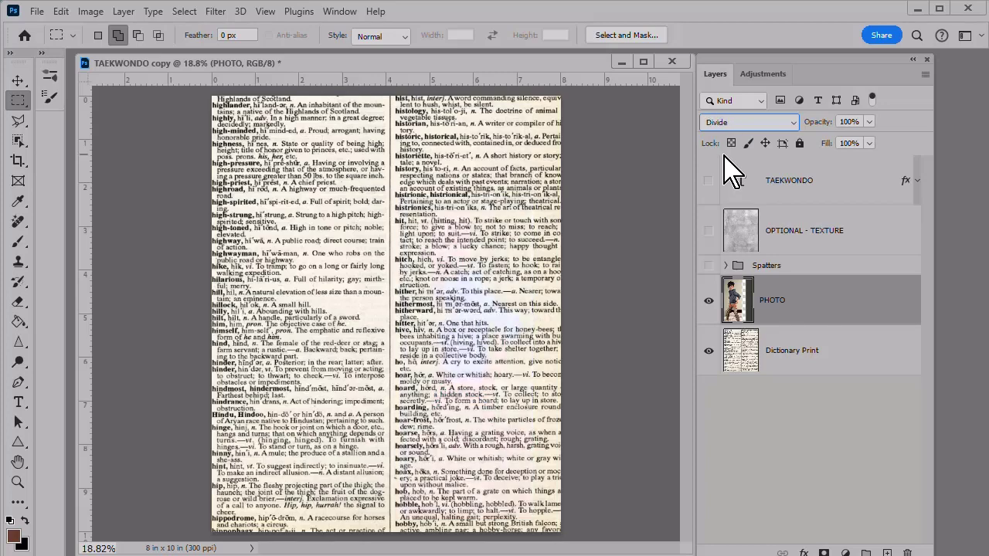
key("Up")
key("Up")
key("Up")
key("Up")
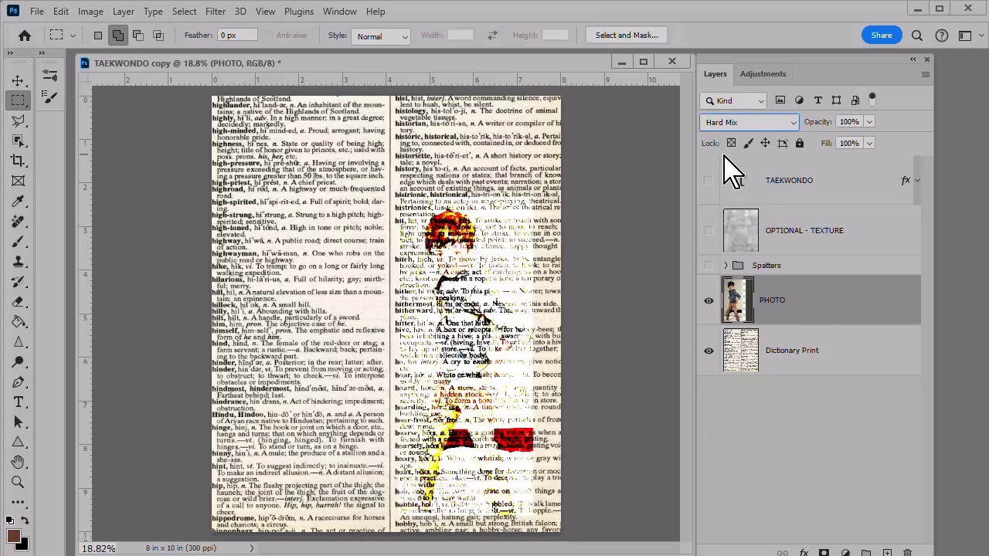
key("Up")
key("Up")
key("Up")
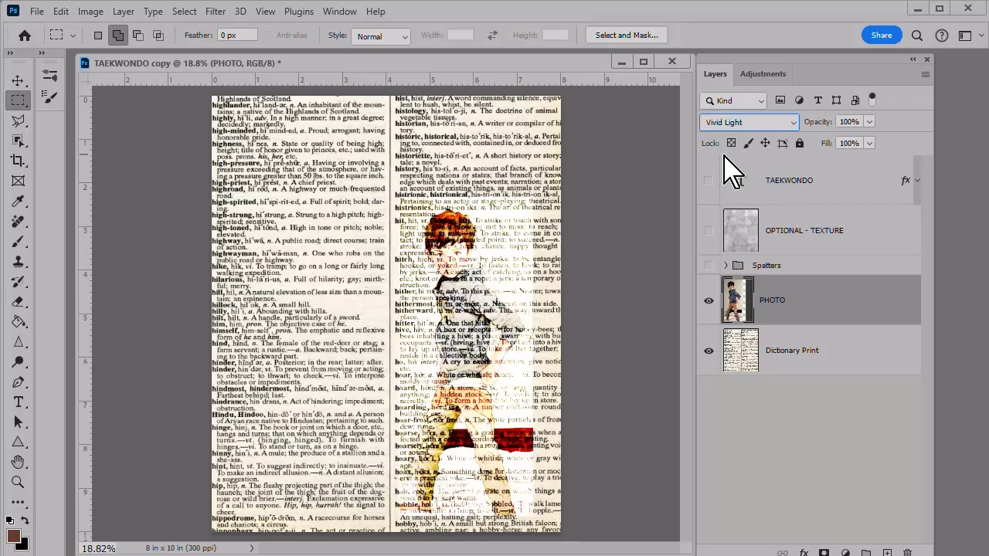
key("Up")
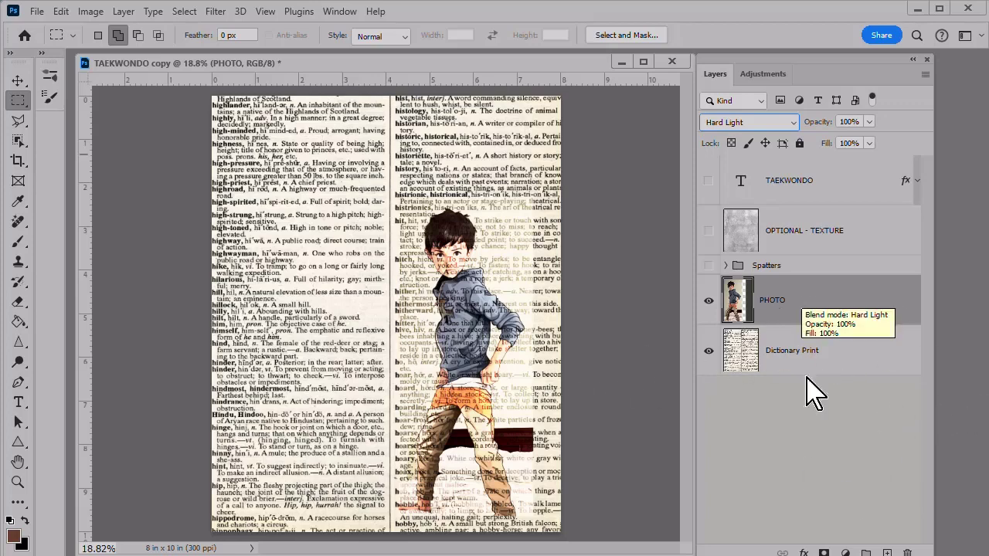
Add a white layer mask to the PHOTO layer and make black the foreground color.
left_click(825, 554)
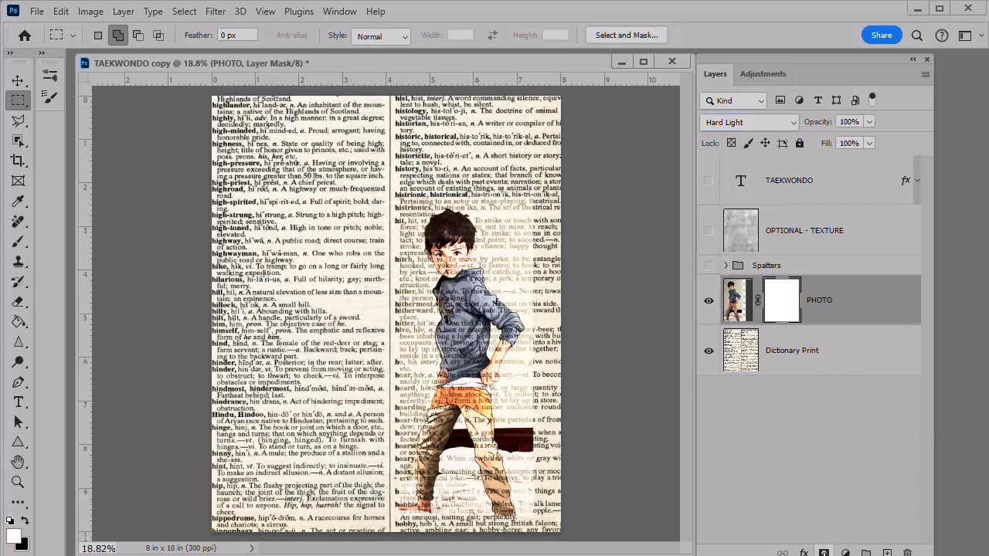
left_click(26, 520)
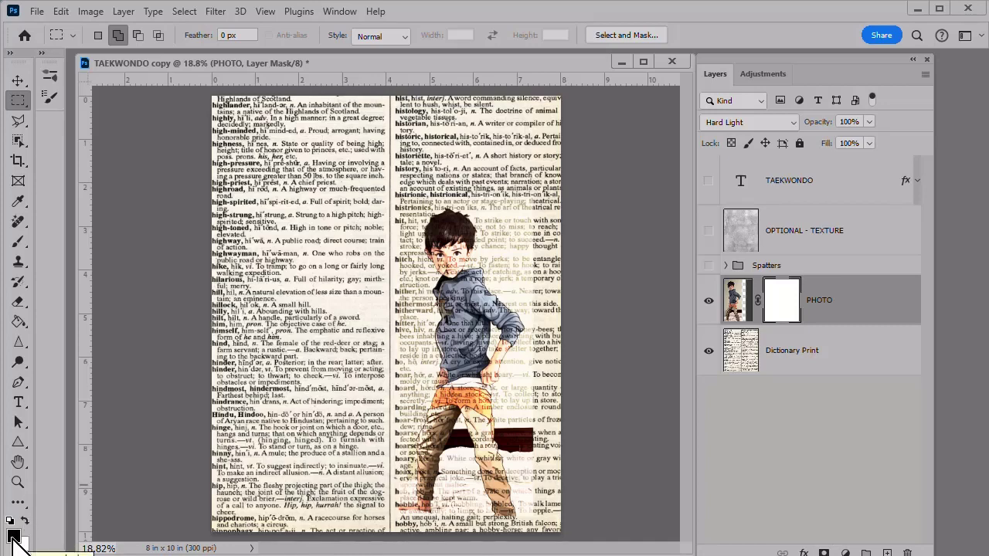
Choose the Brush tool with 0% hardness and 100% opacity.
left_click(20, 246)
right_click(18, 248)
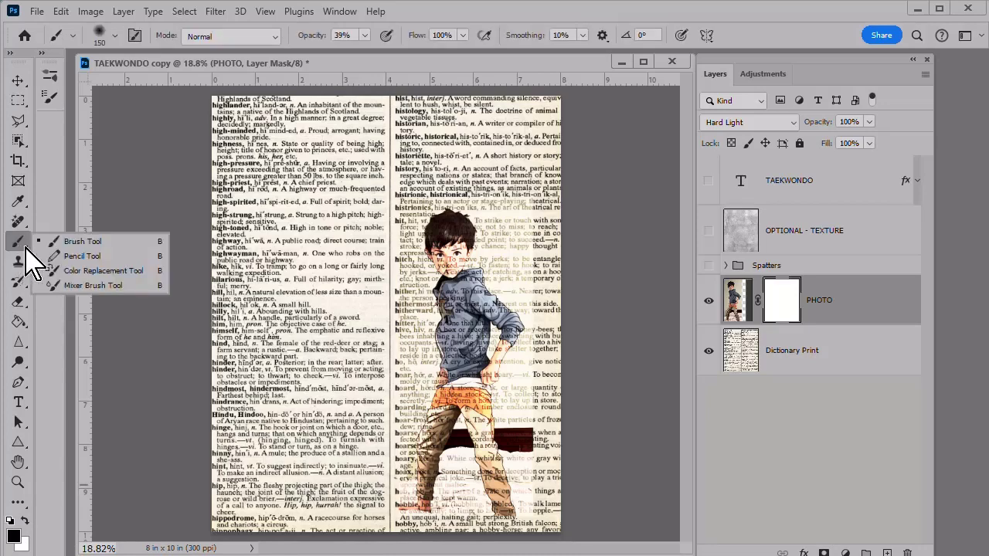
left_click(87, 242)
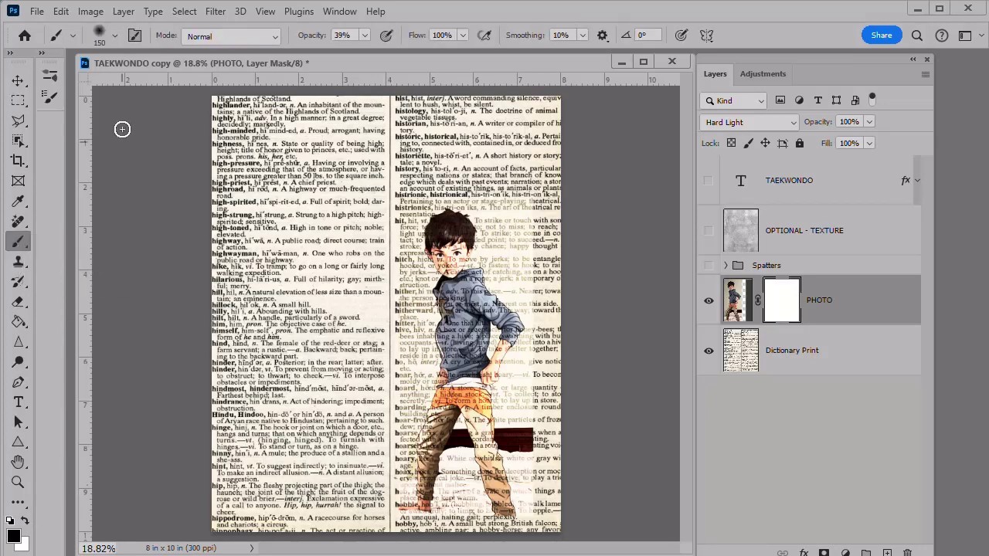
left_click(114, 36)
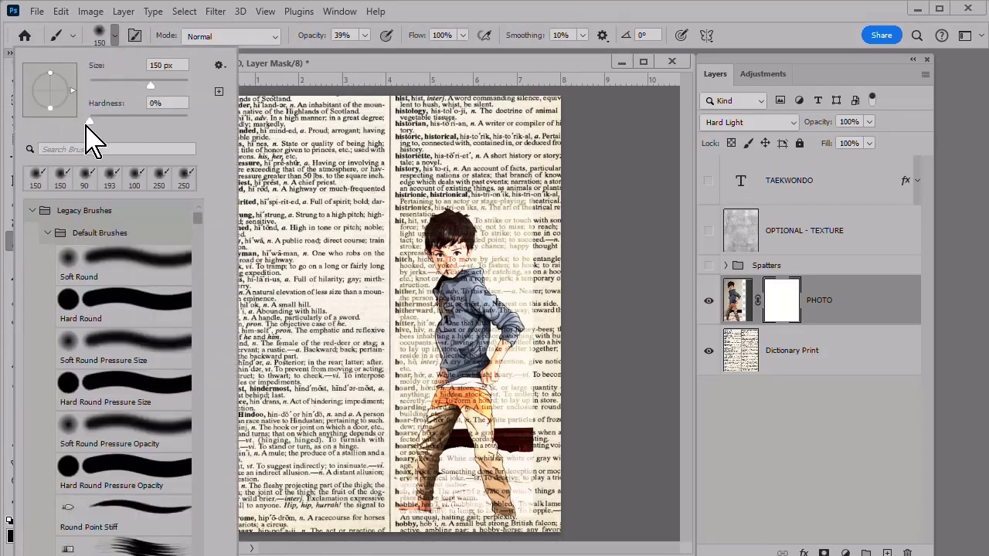
left_click(91, 121)
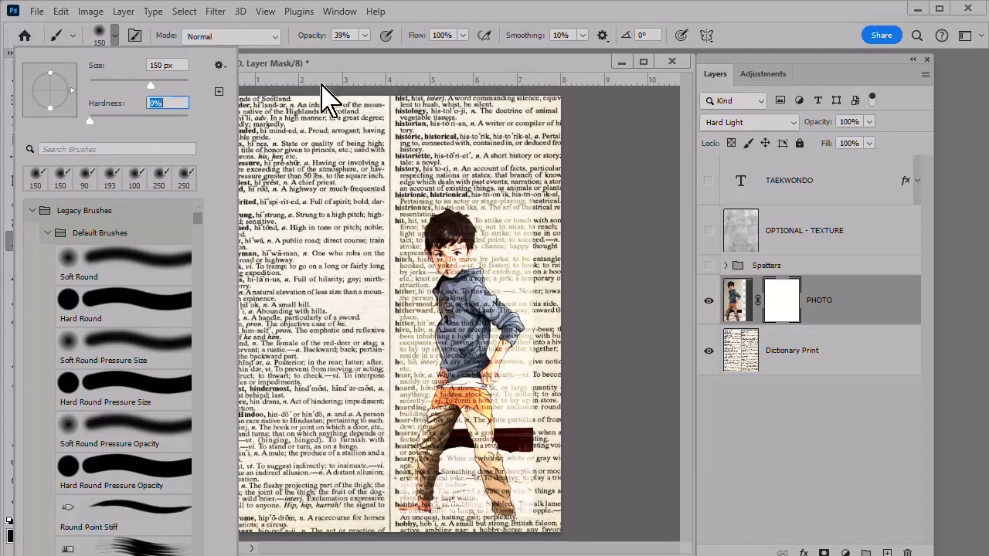
left_click(347, 64)
left_click(364, 35)
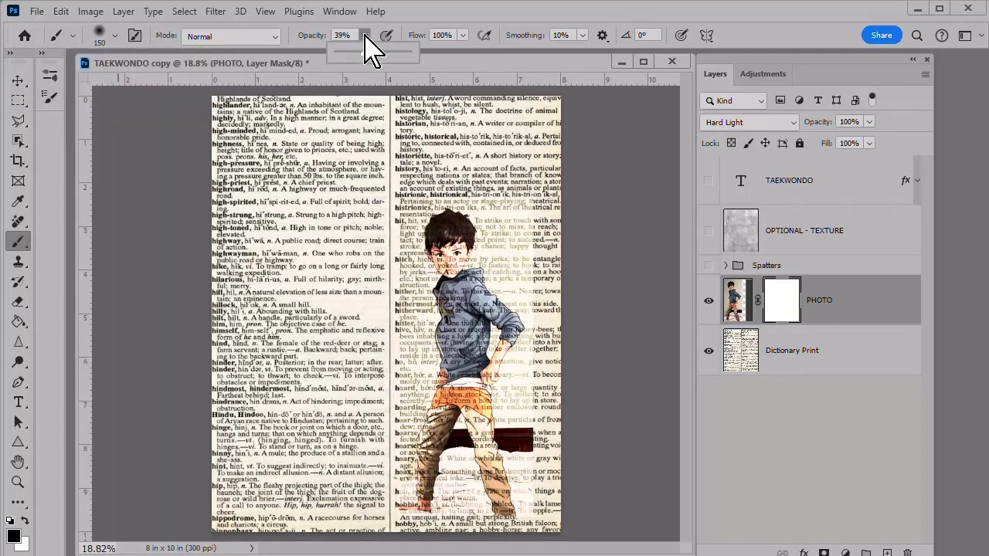
left_click_drag(373, 50, 469, 77)
Paint with black on the PHOTO layer mask around the boy's figure to hide the photo's background.
left_click(776, 307)
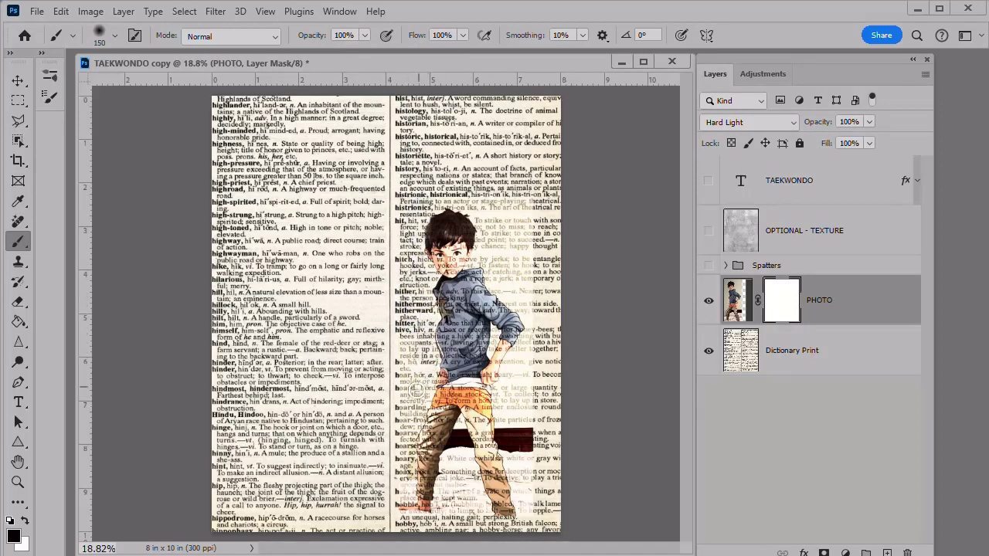
mouse_move(420, 359)
left_mouse_down()
mouse_move(421, 414)
mouse_move(388, 319)
mouse_move(378, 321)
mouse_move(415, 400)
mouse_move(384, 497)
mouse_move(403, 452)
mouse_move(406, 497)
mouse_move(406, 472)
mouse_move(420, 523)
mouse_move(429, 523)
mouse_move(449, 507)
mouse_move(458, 444)
mouse_move(472, 523)
mouse_move(466, 465)
mouse_move(482, 522)
mouse_move(524, 522)
left_mouse_up()
mouse_move(519, 493)
left_mouse_down()
mouse_move(503, 418)
mouse_move(521, 425)
mouse_move(517, 449)
mouse_move(534, 431)
mouse_move(524, 426)
mouse_move(540, 386)
left_mouse_up()
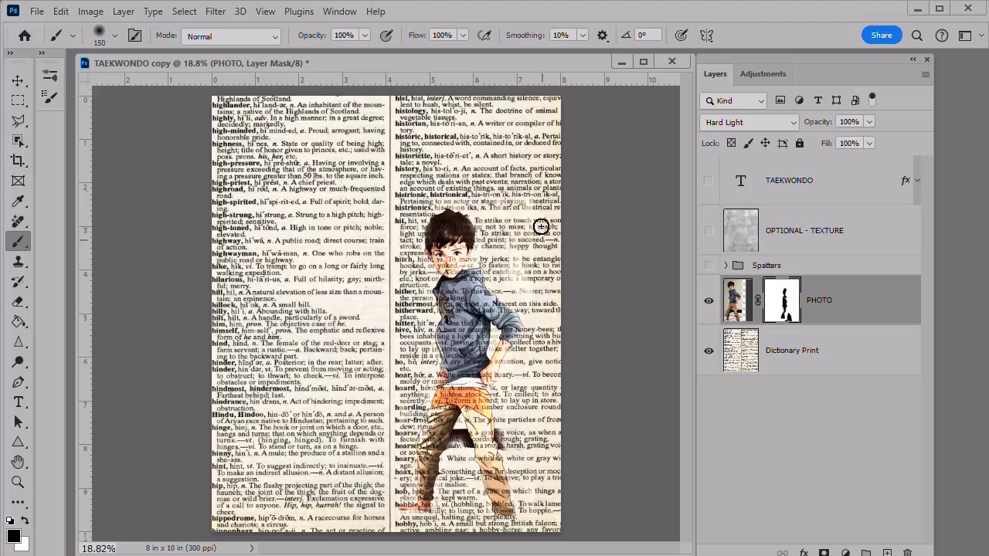
mouse_move(509, 249)
left_mouse_down()
mouse_move(534, 309)
mouse_move(524, 272)
left_mouse_up()
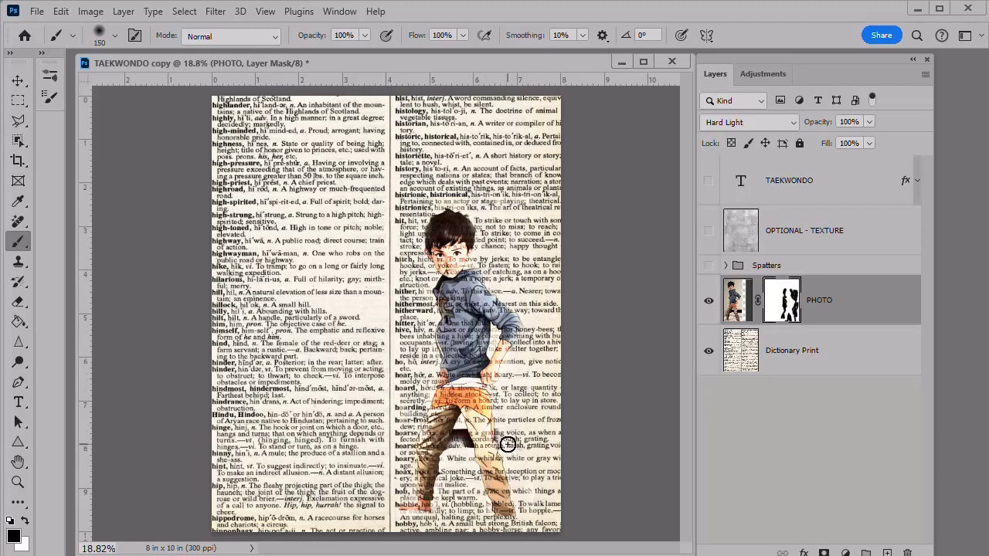
Reduce the brush size to 90 px and mask out the leftover background between the boy's legs, keeping black as the foreground color.
key("bracketleft")
key("bracketleft")
key("bracketleft")
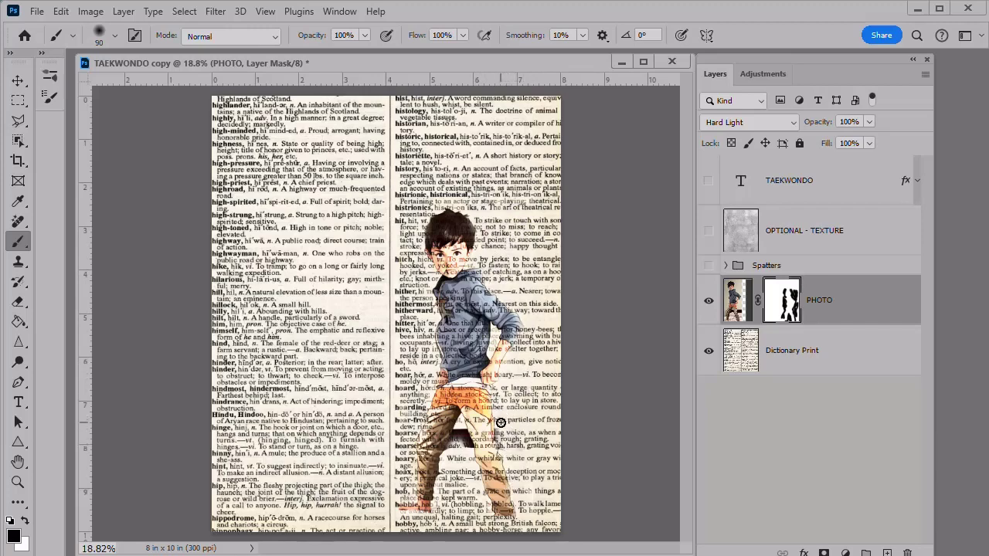
left_click(27, 521)
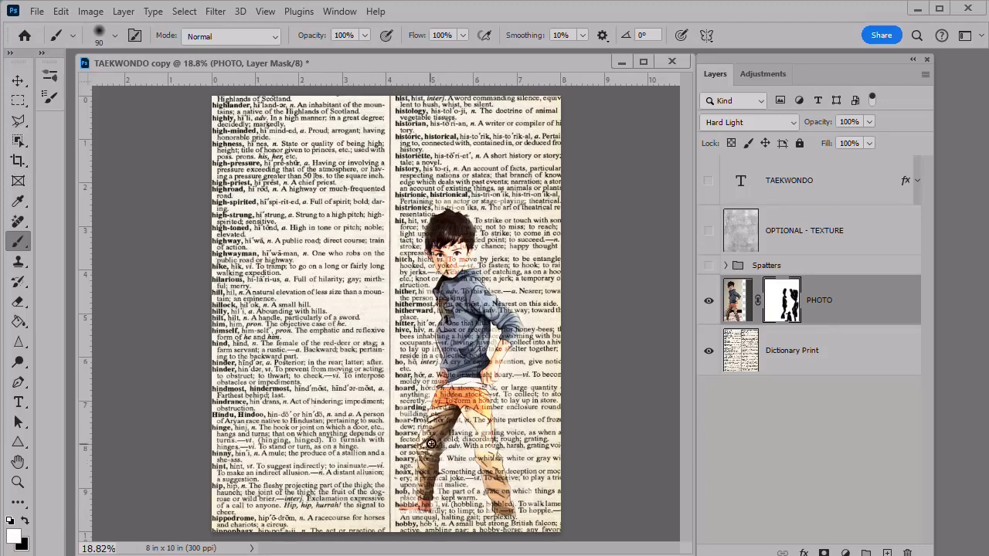
left_click(25, 522)
Add a Levels adjustment above the PHOTO layer and raise its black input level to 18.
left_click(763, 78)
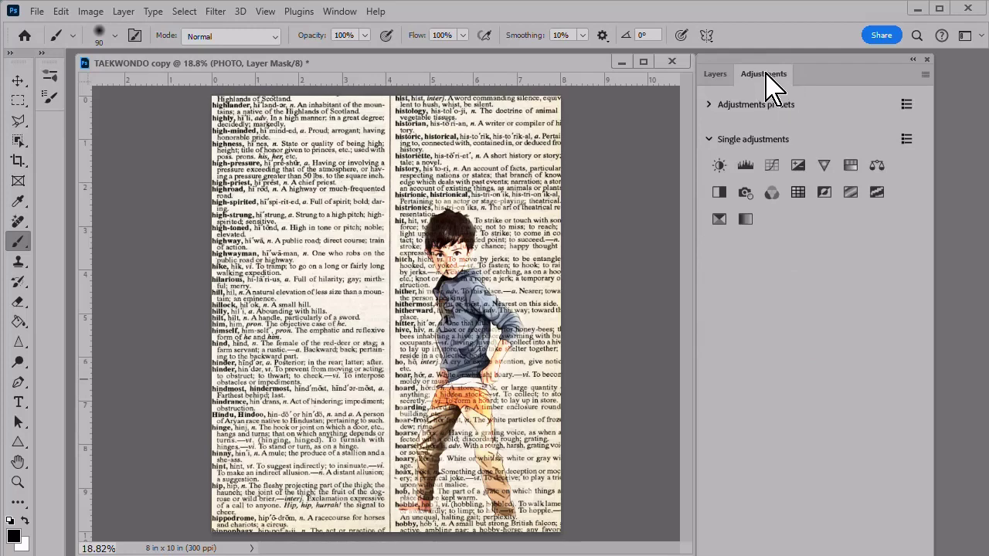
left_click(340, 11)
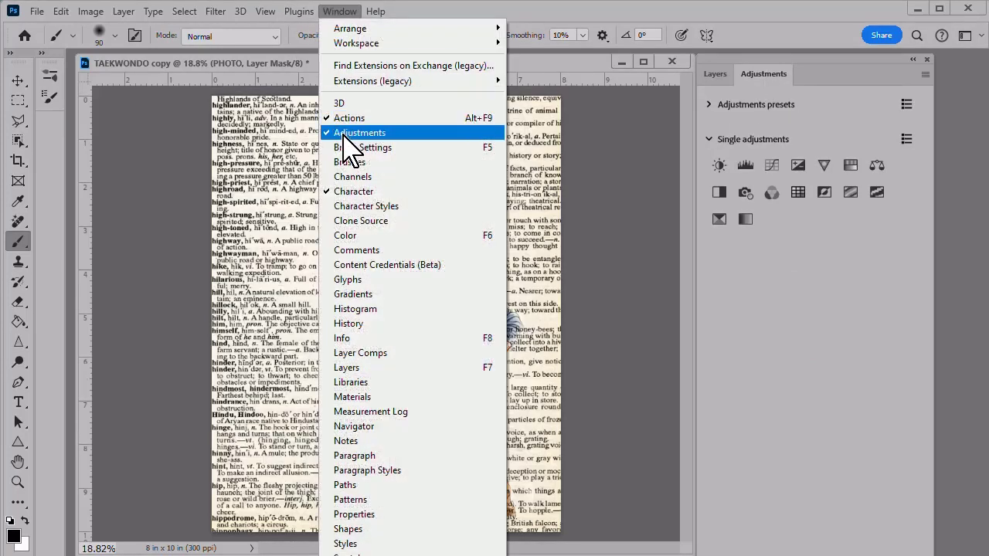
left_click(765, 79)
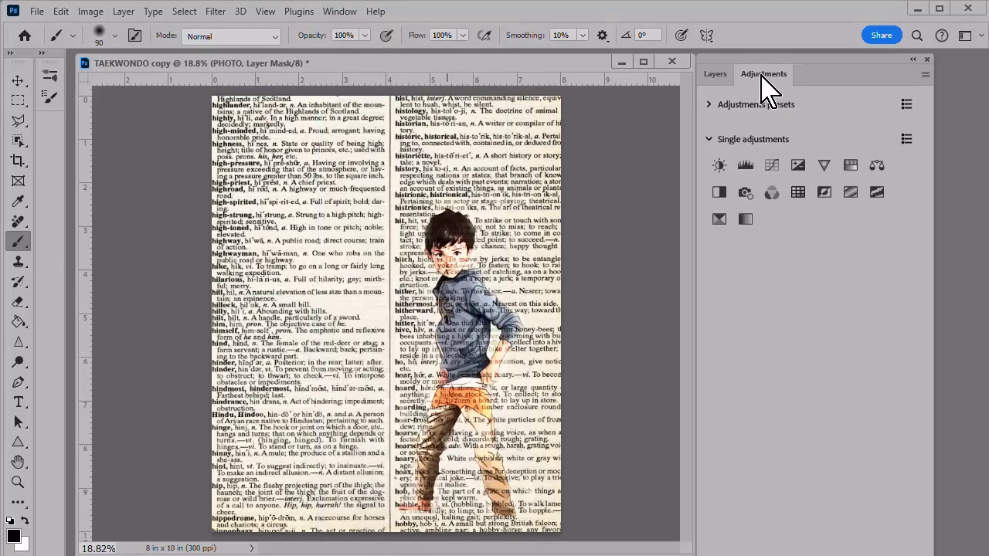
left_click(745, 166)
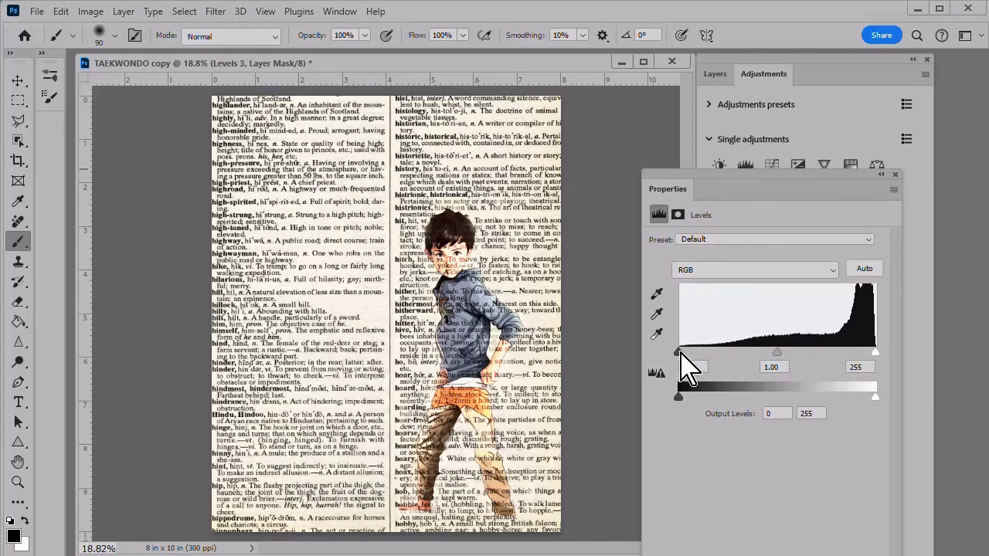
left_click_drag(680, 354, 692, 355)
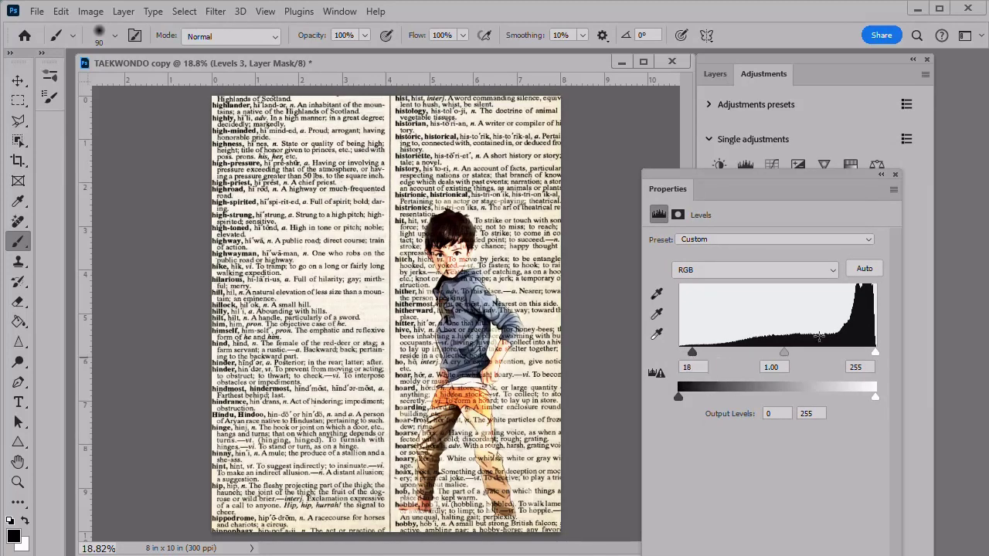
left_click(895, 175)
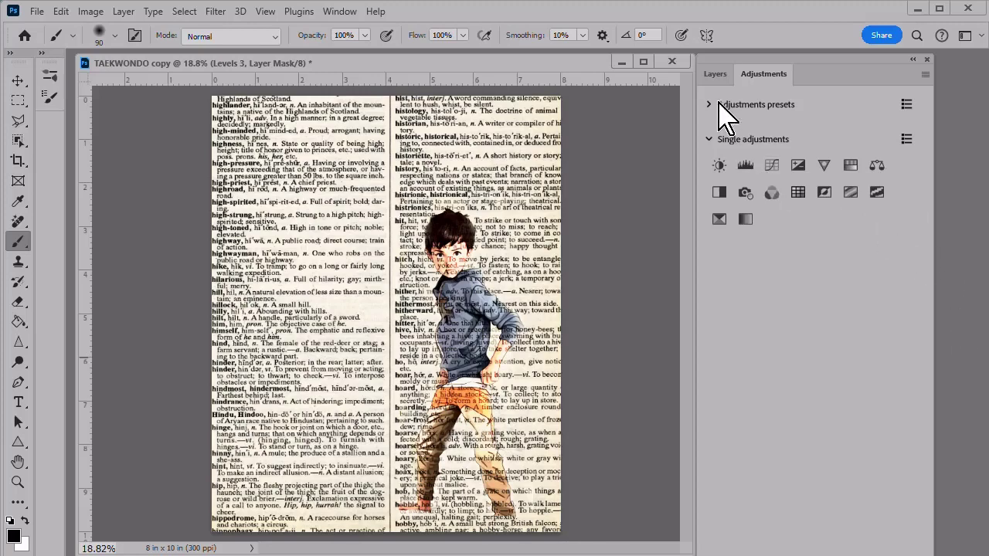
left_click(715, 74)
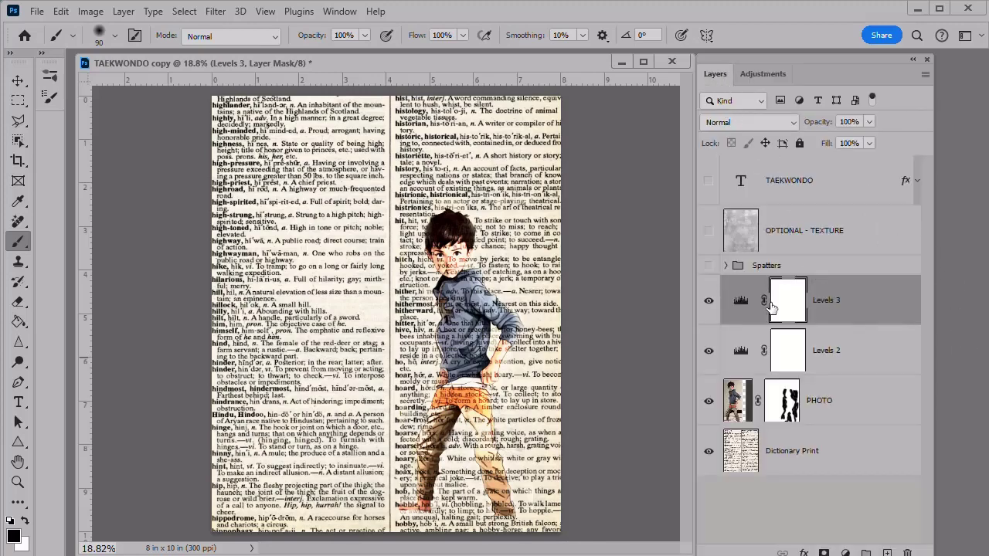
Delete the Levels 2 adjustment layer together with its mask, and clip Levels 3 to the PHOTO layer.
left_click(854, 351)
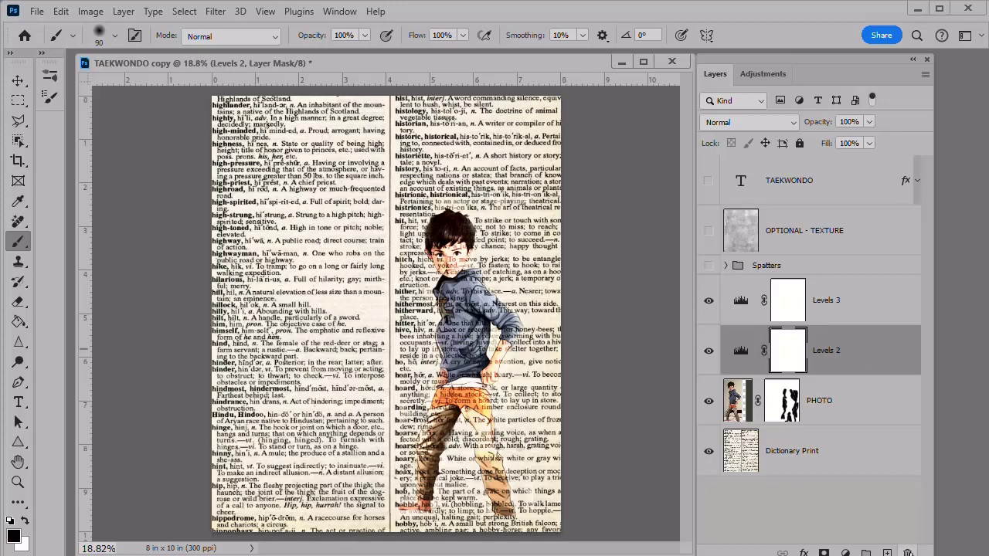
left_click(908, 554)
left_click(917, 398)
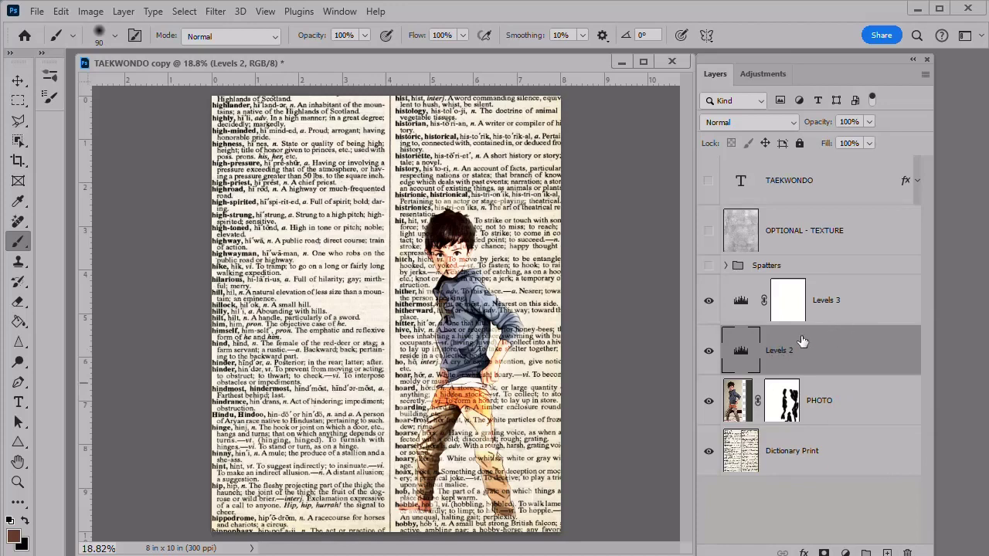
left_click(909, 553)
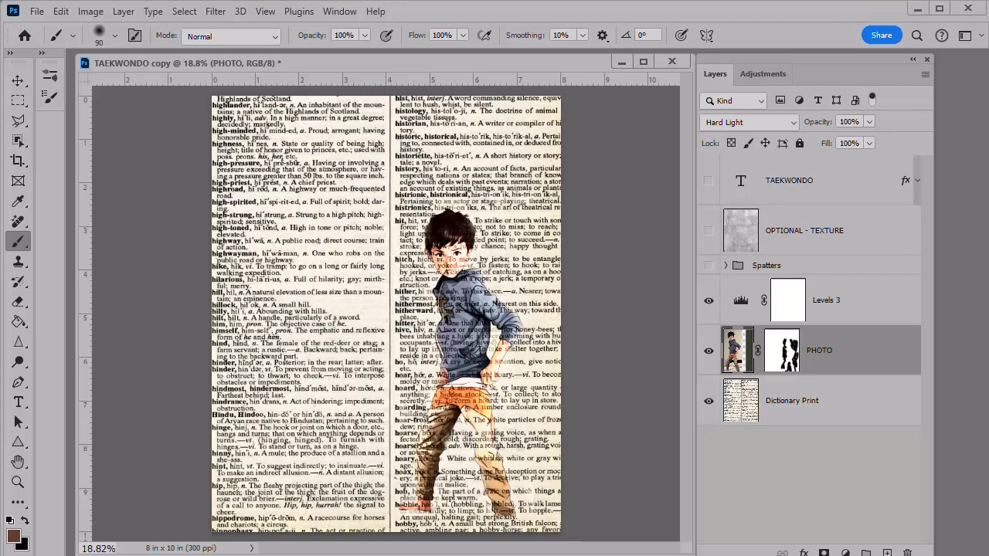
left_click(834, 325, "alt")
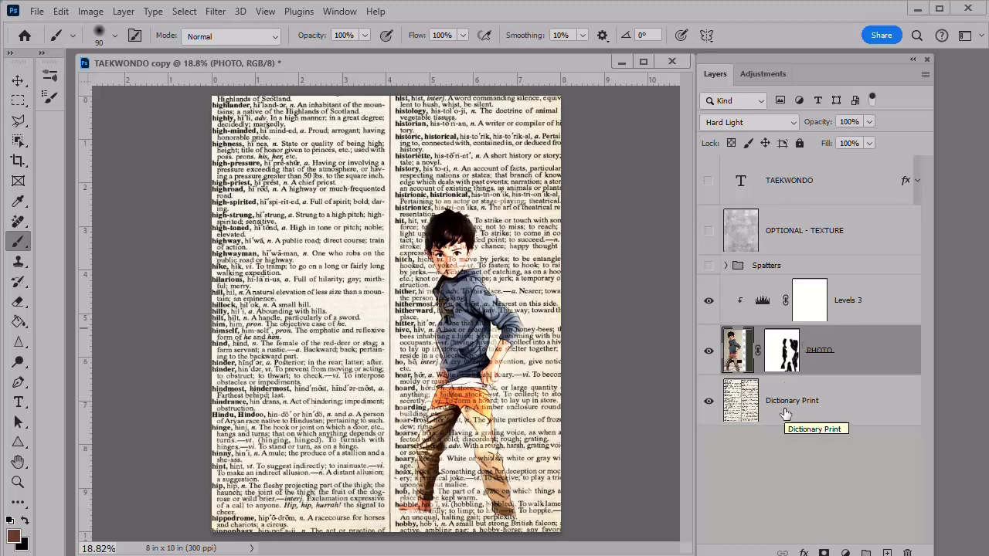
Add a new empty layer between the Dictionary Print and PHOTO layers.
left_click(847, 407)
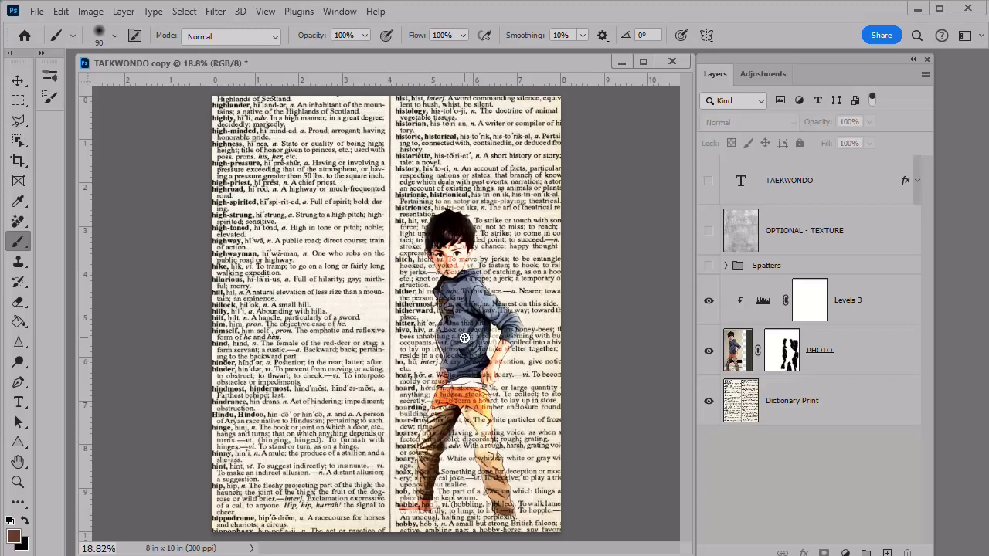
left_click(854, 362)
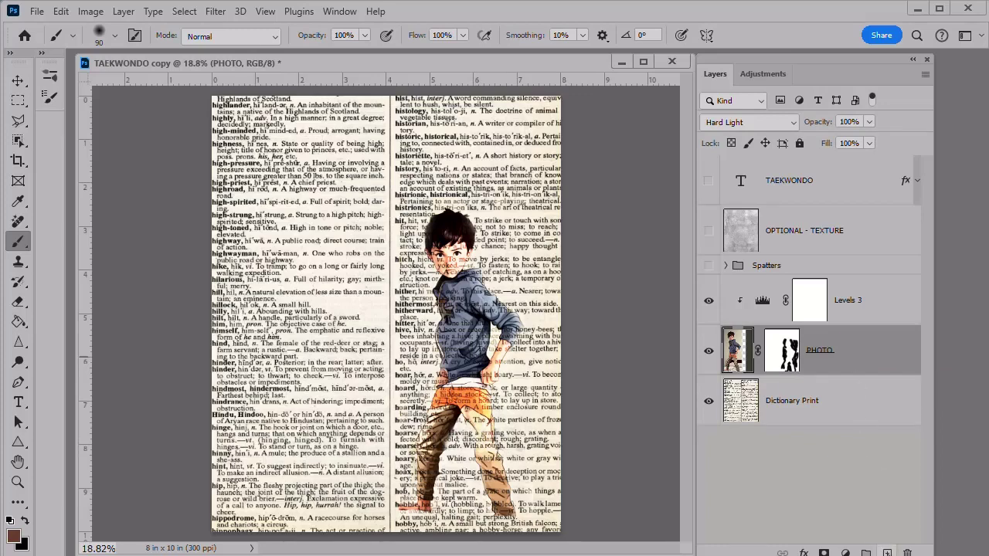
left_click(887, 554)
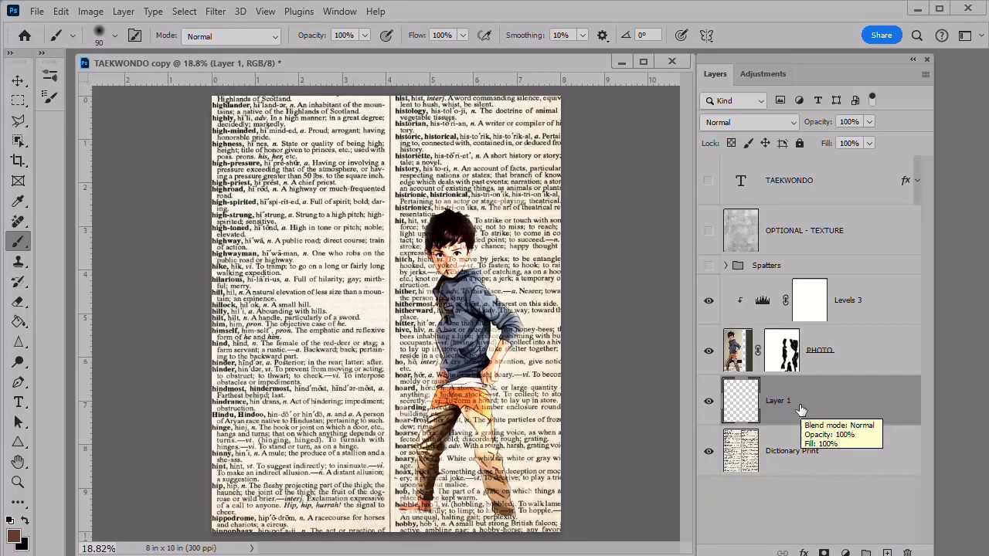
Set the foreground color to the page's light cream (H 45, S 8, B 100), sampled from the paper beside the boy.
left_click(13, 535)
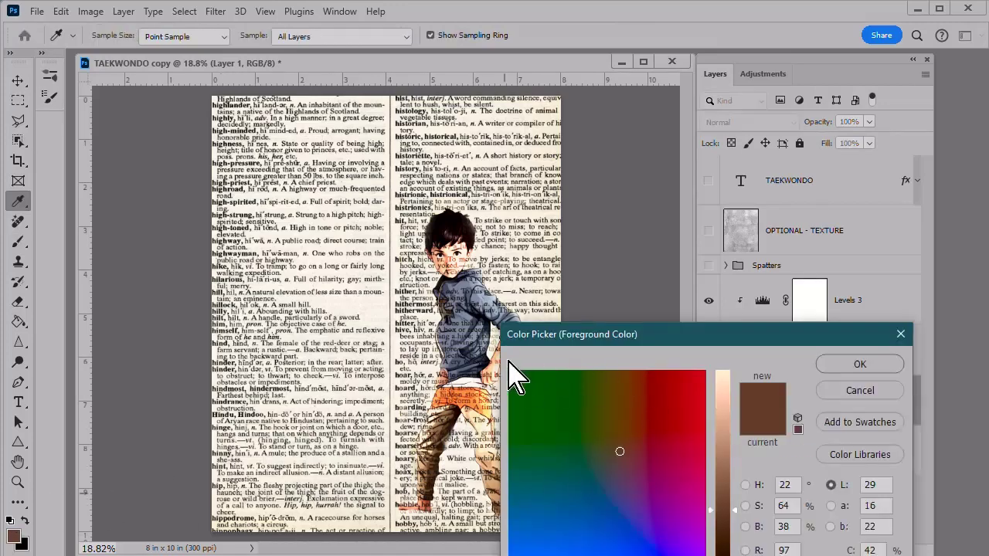
left_click(430, 365)
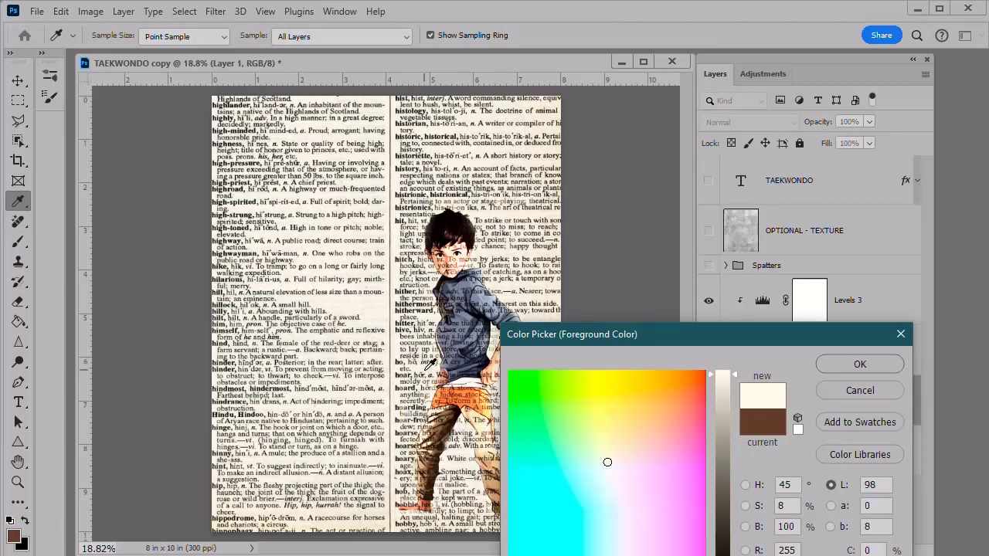
left_click(874, 371)
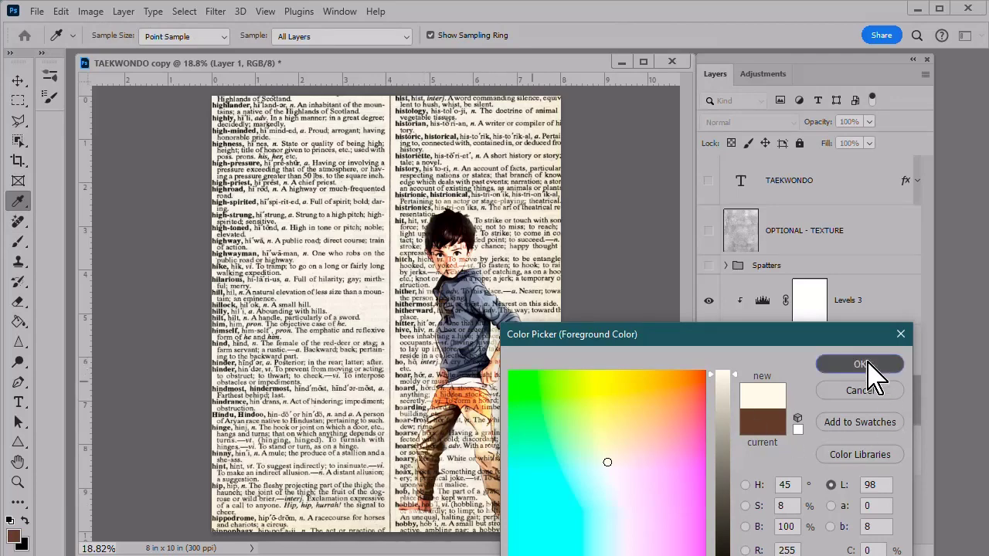
key("b")
left_click(868, 365)
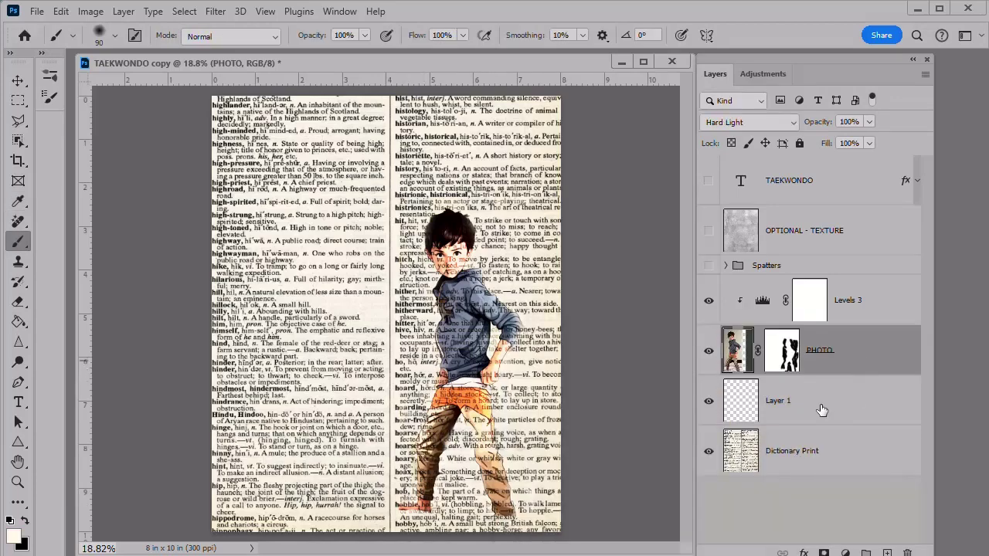
With Layer 1 active, enlarge the brush to 200 px and lower its opacity to 36%.
left_click(822, 410)
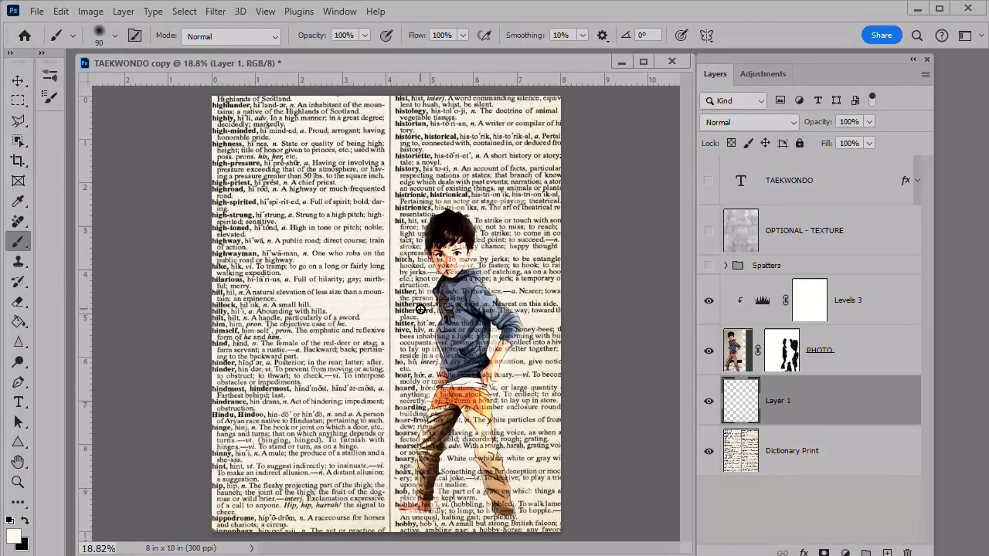
key("bracketright")
key("bracketright")
key("bracketright")
key("bracketright")
key("bracketright")
left_click(364, 35)
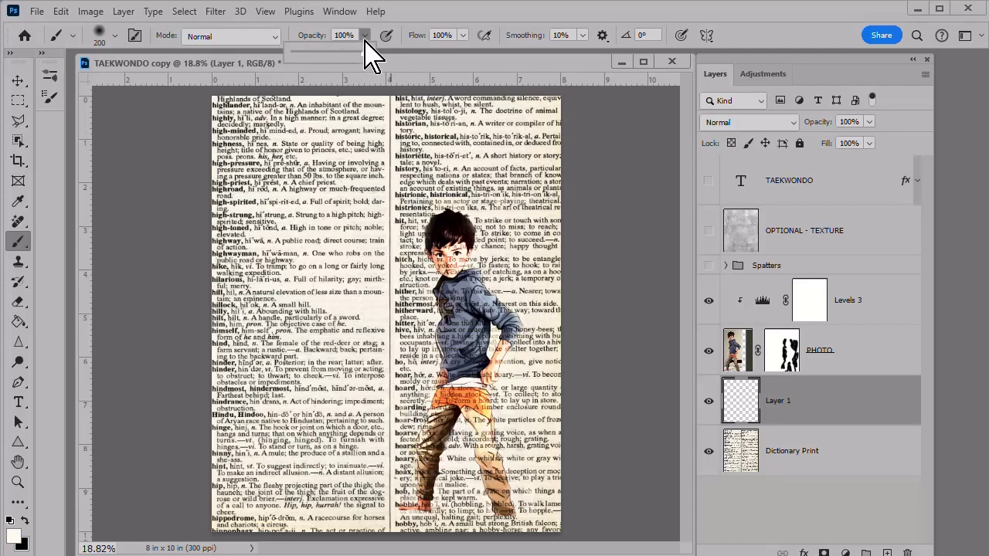
left_click_drag(363, 54, 319, 53)
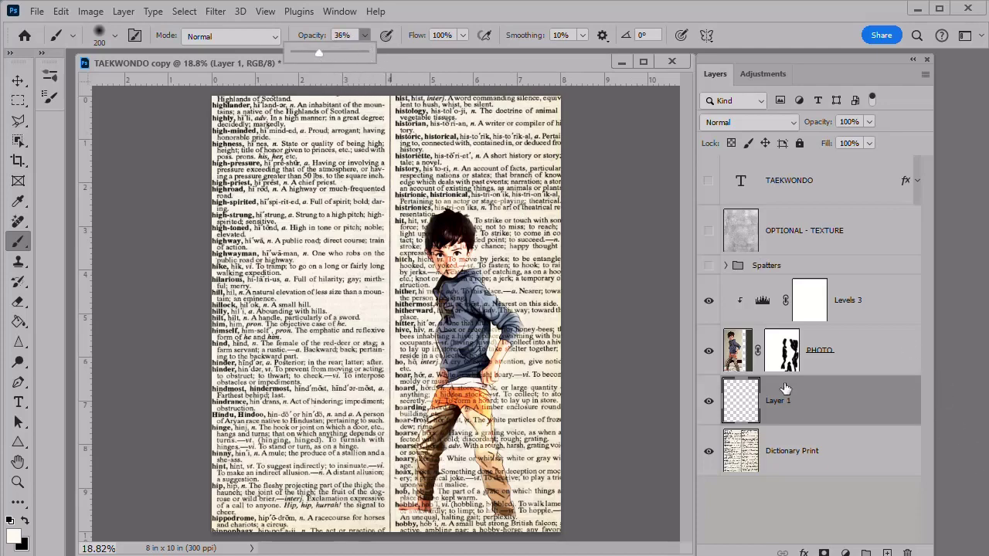
Paint cream over the text behind the boy's face, body and legs, and check the result with the PHOTO layer temporarily hidden.
left_click(446, 247)
mouse_move(446, 249)
left_mouse_down()
mouse_move(453, 282)
mouse_move(446, 255)
mouse_move(449, 275)
mouse_move(455, 260)
mouse_move(452, 337)
mouse_move(493, 263)
mouse_move(451, 334)
mouse_move(464, 294)
mouse_move(501, 322)
mouse_move(500, 352)
mouse_move(464, 307)
mouse_move(479, 372)
mouse_move(500, 355)
mouse_move(490, 382)
mouse_move(458, 392)
mouse_move(429, 447)
mouse_move(420, 507)
mouse_move(441, 493)
mouse_move(418, 521)
mouse_move(439, 435)
mouse_move(427, 482)
mouse_move(423, 465)
mouse_move(483, 415)
mouse_move(492, 453)
mouse_move(489, 492)
left_mouse_up()
mouse_move(442, 231)
left_mouse_down()
mouse_move(442, 263)
mouse_move(457, 255)
mouse_move(444, 356)
left_mouse_up()
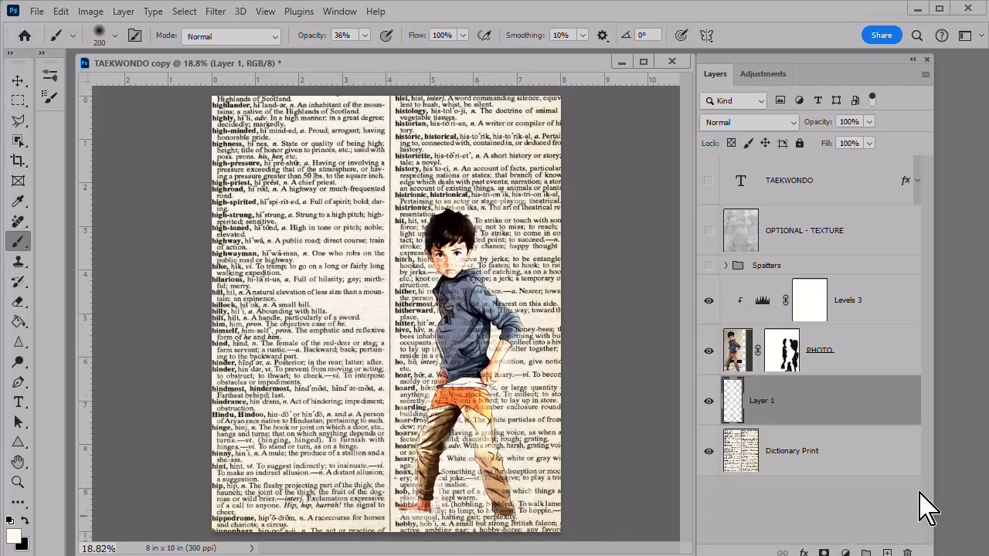
left_click(708, 352)
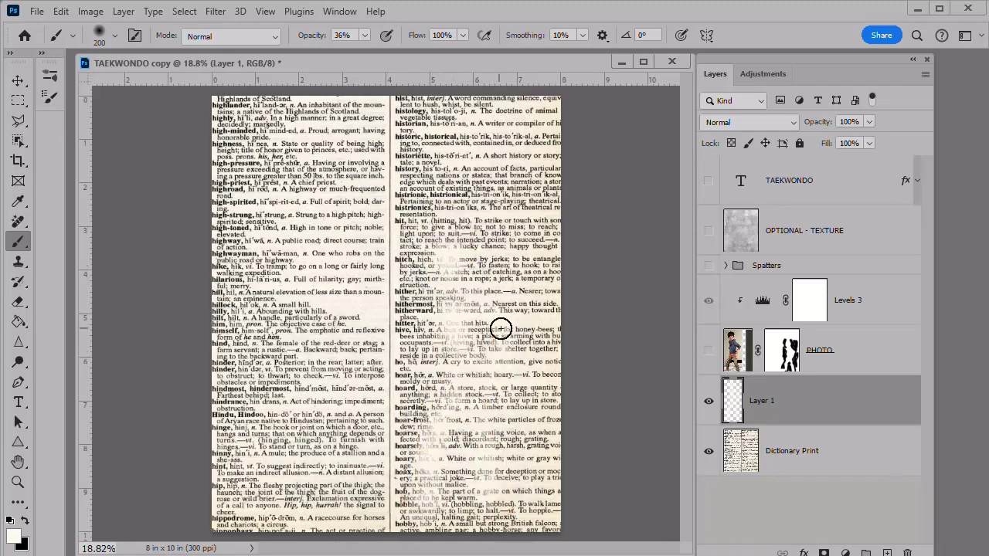
left_click(708, 355)
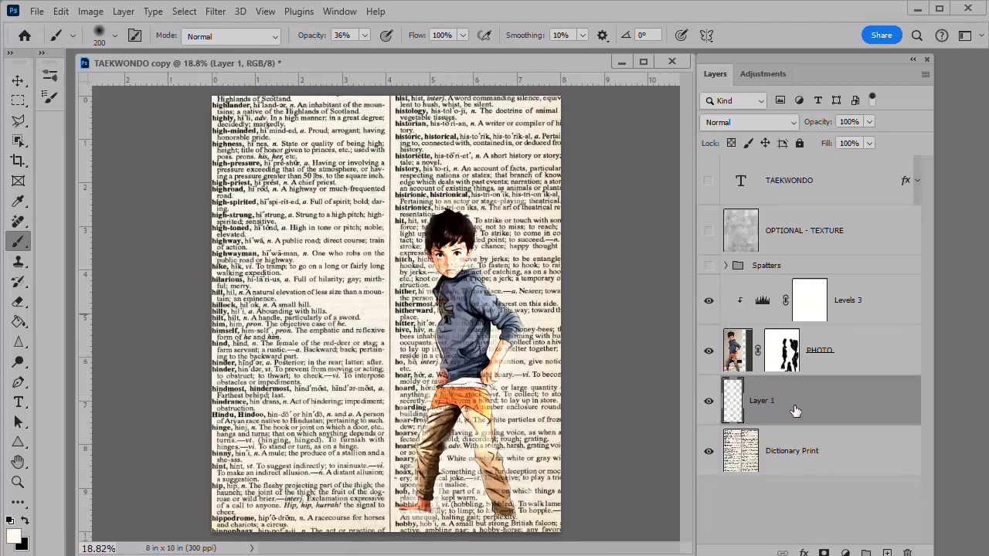
Load the Dictionary Print layer's outline as a selection and contract it by 100 pixels.
left_click(810, 450)
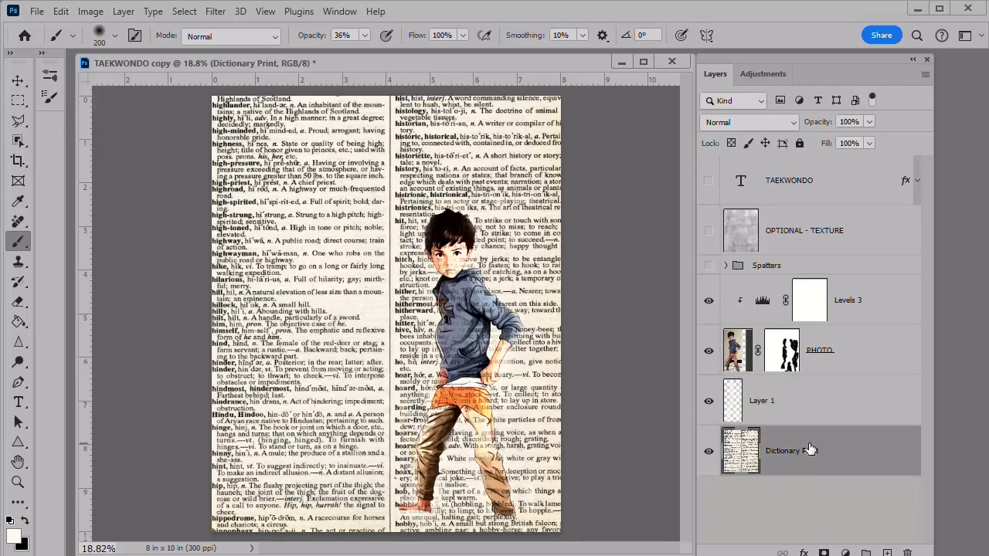
left_click(741, 457, "ctrl")
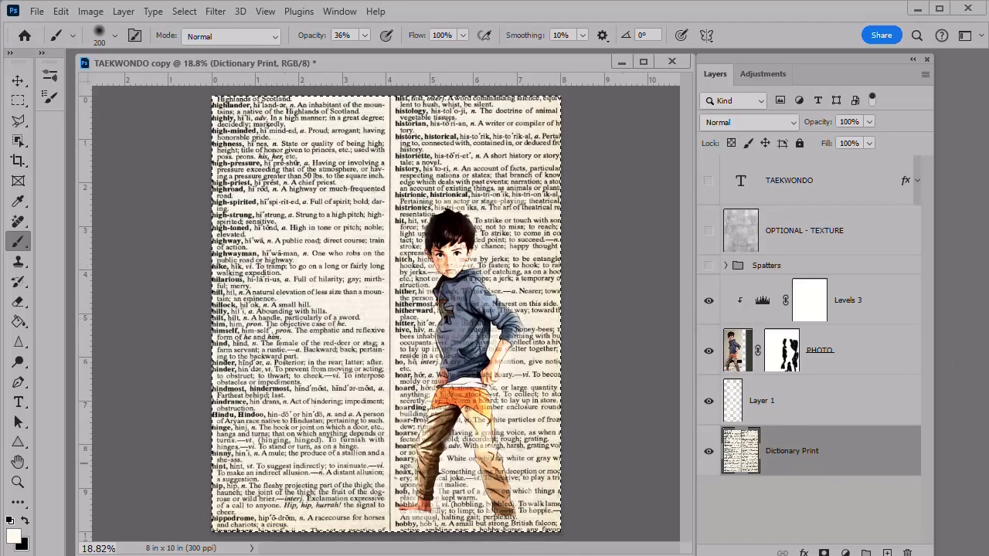
left_click(184, 11)
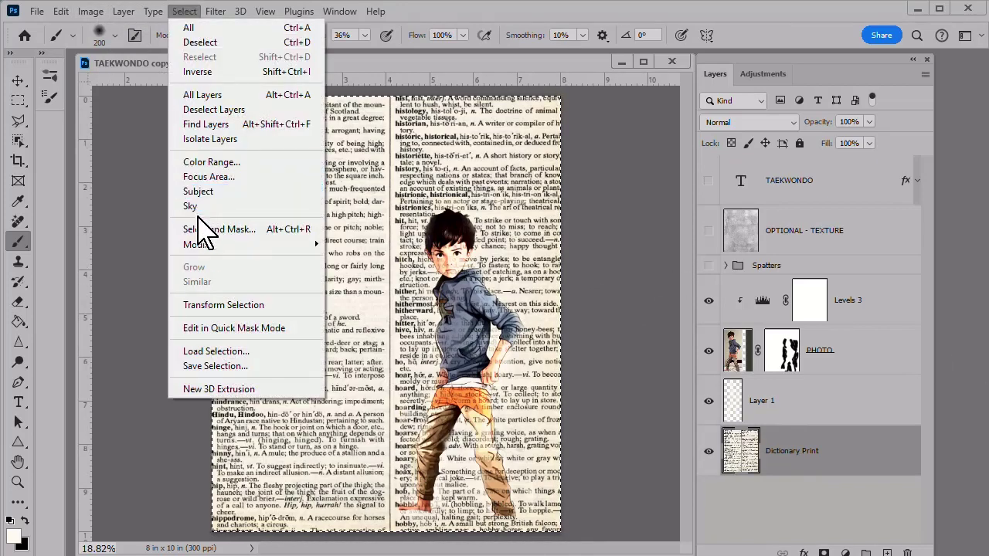
mouse_move(198, 244)
left_click(368, 291)
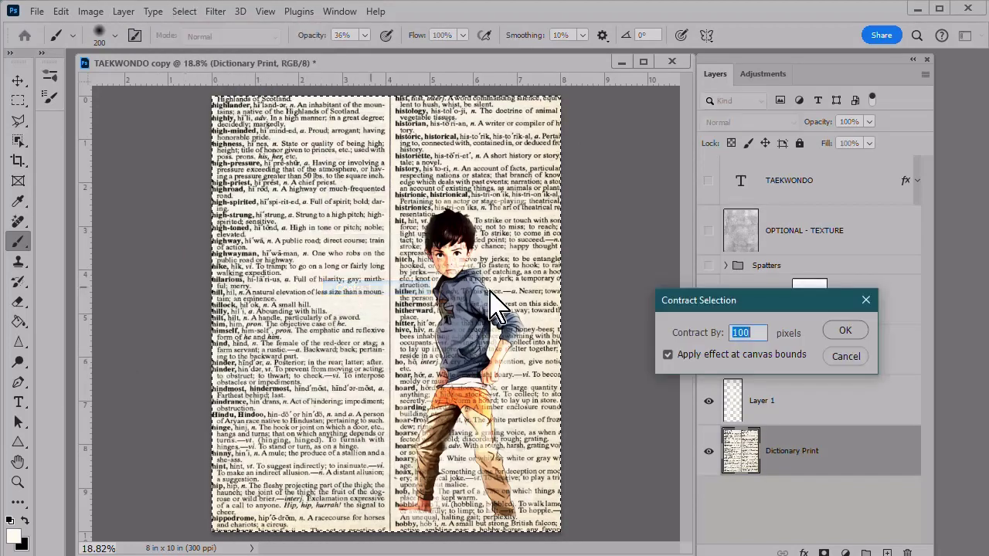
left_click(845, 331)
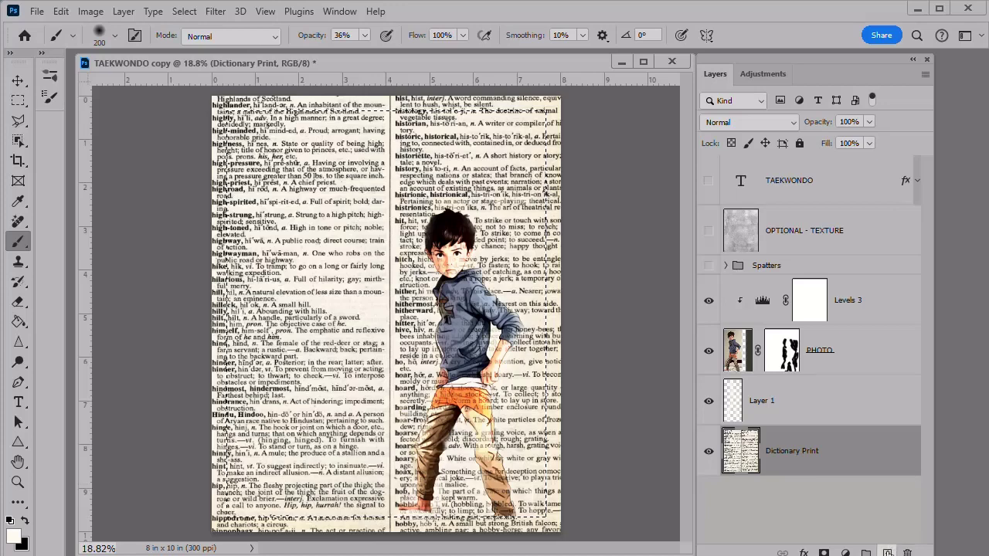
On a new layer above Dictionary Print, stroke the selection 10 px outside in brown (H 33, S 64, B 38) based on the trousers, and deselect.
left_click(888, 552)
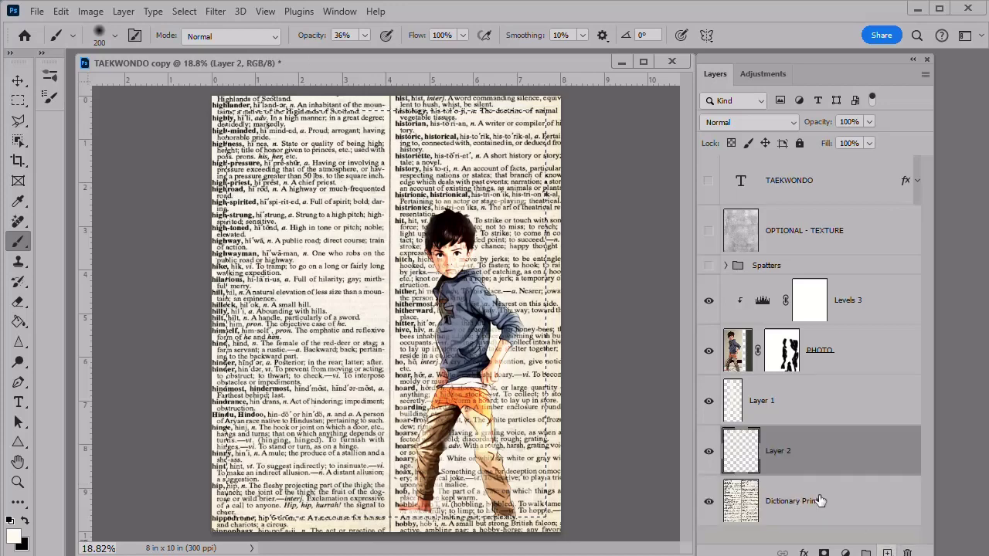
left_click(61, 11)
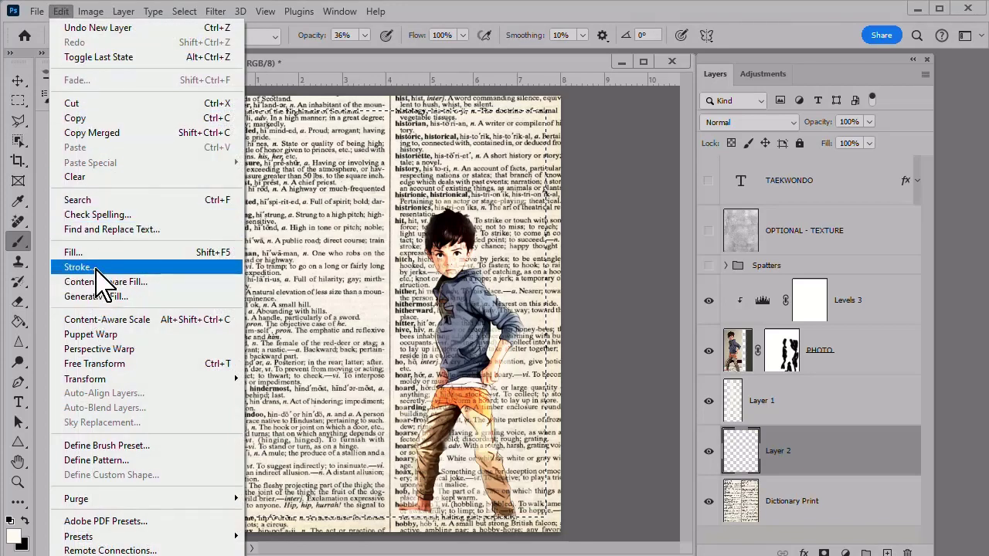
left_click(81, 267)
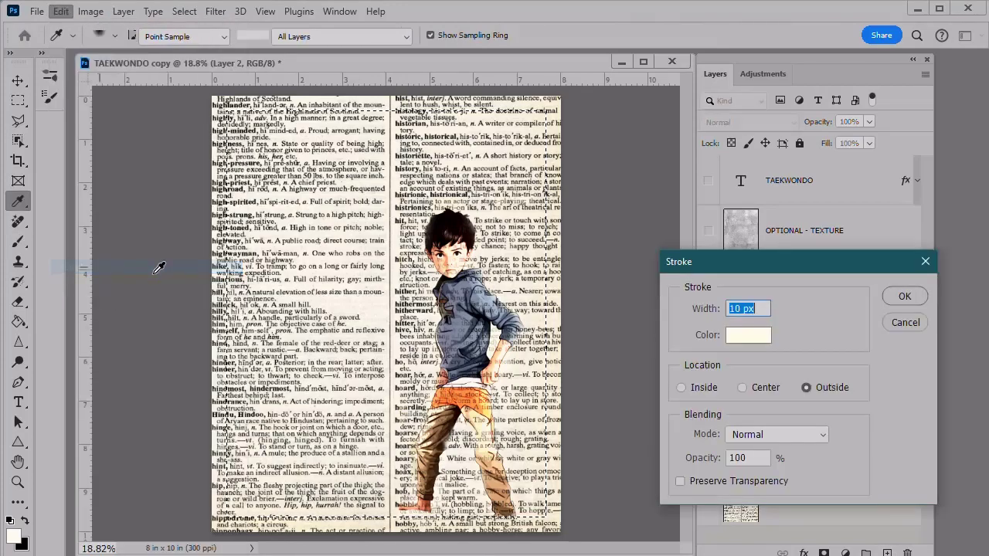
left_click(744, 340)
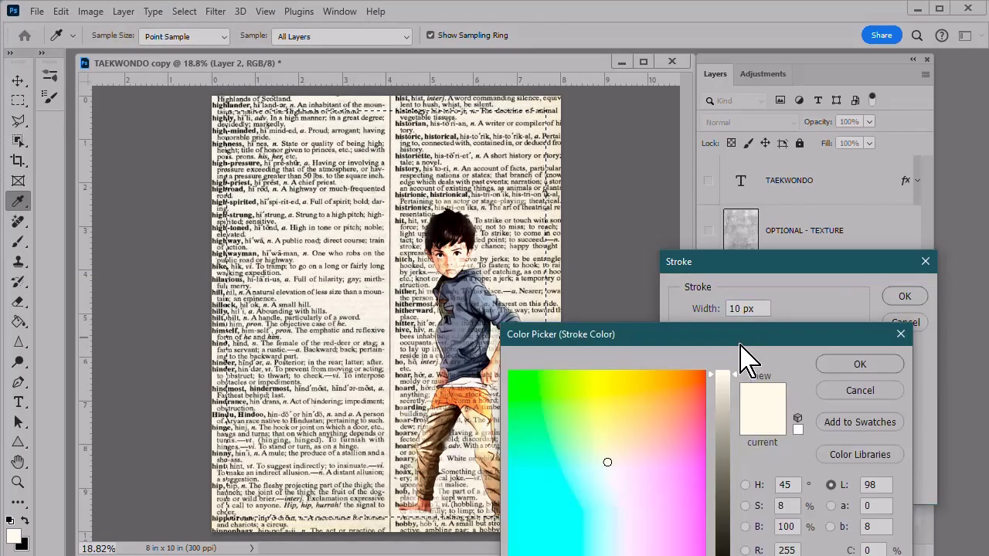
left_click(446, 431)
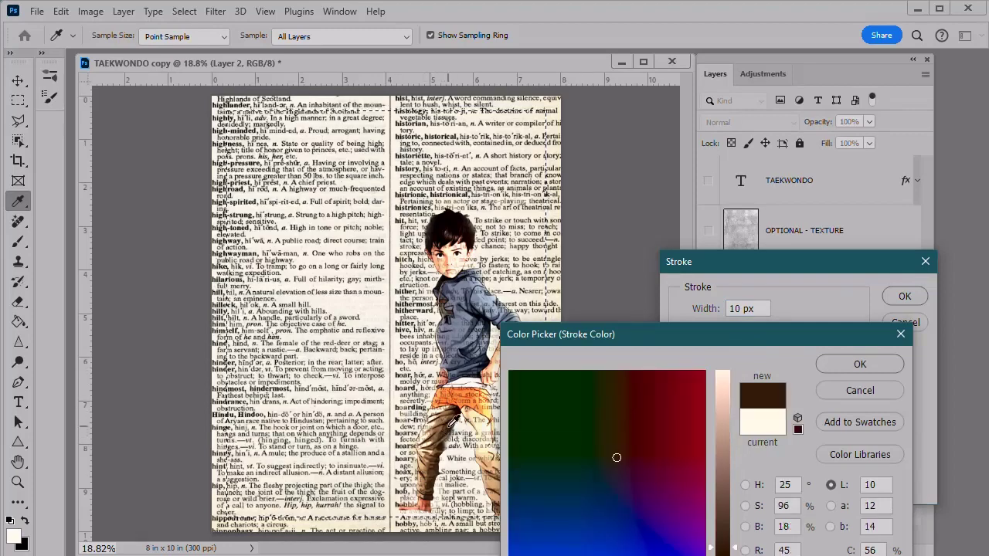
left_click(447, 438)
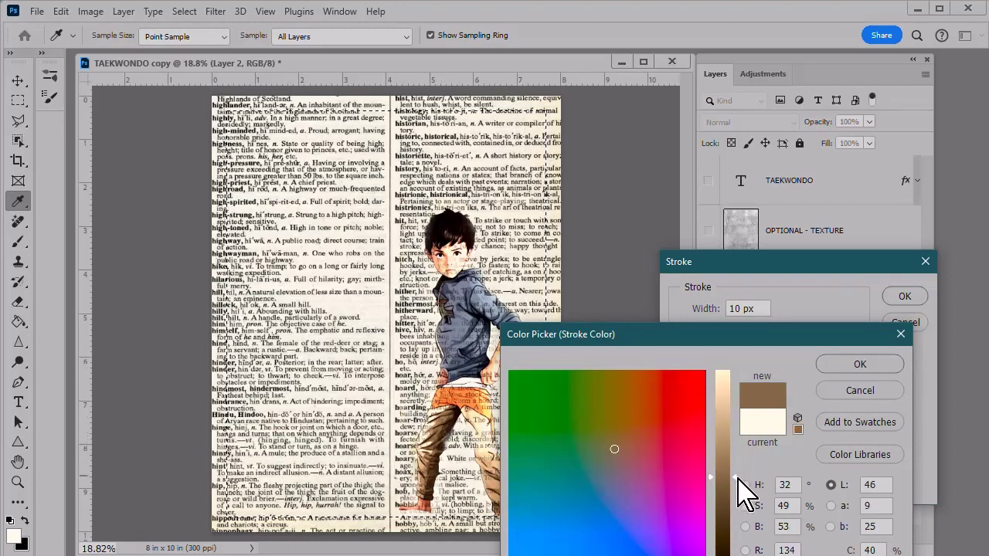
left_click_drag(741, 490, 742, 506)
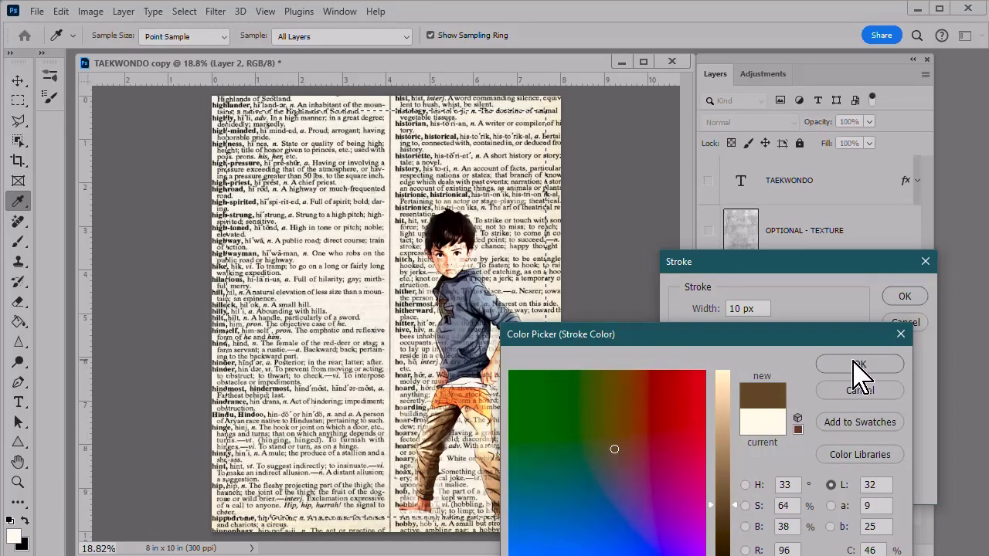
left_click(860, 364)
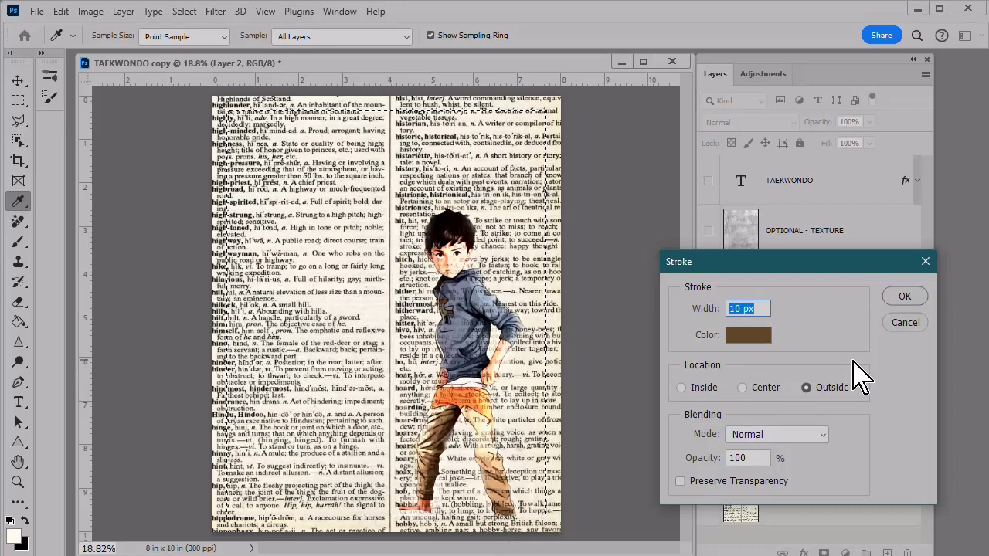
left_click(905, 296)
key("b")
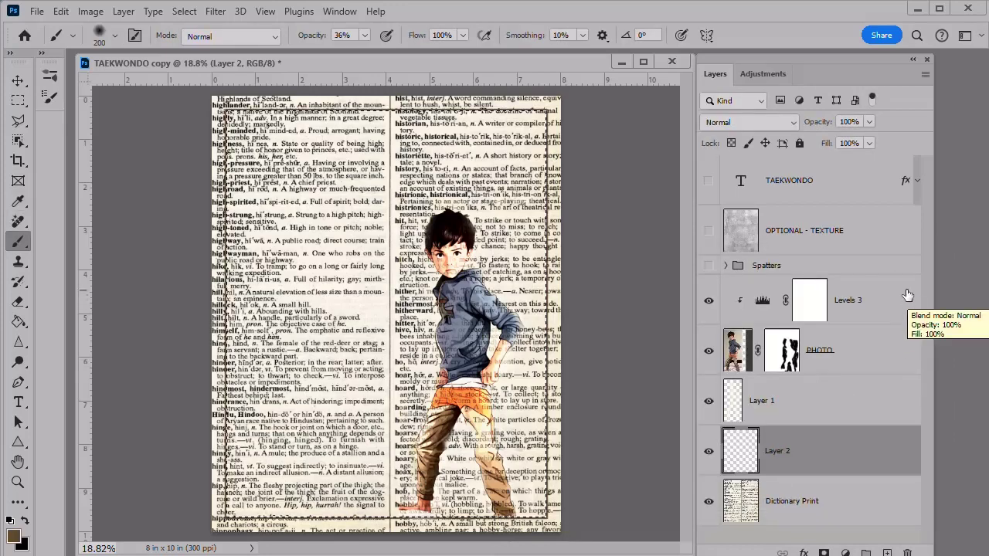
key("ctrl+d")
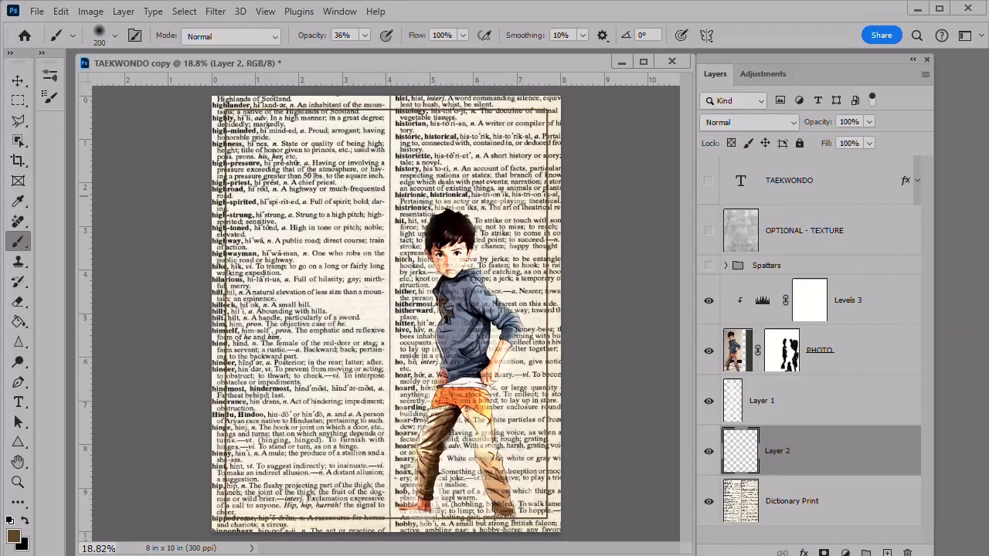
Show the TAEKWONDO title, and move the Spatters group directly below the PHOTO layer and make it visible.
left_click(709, 182)
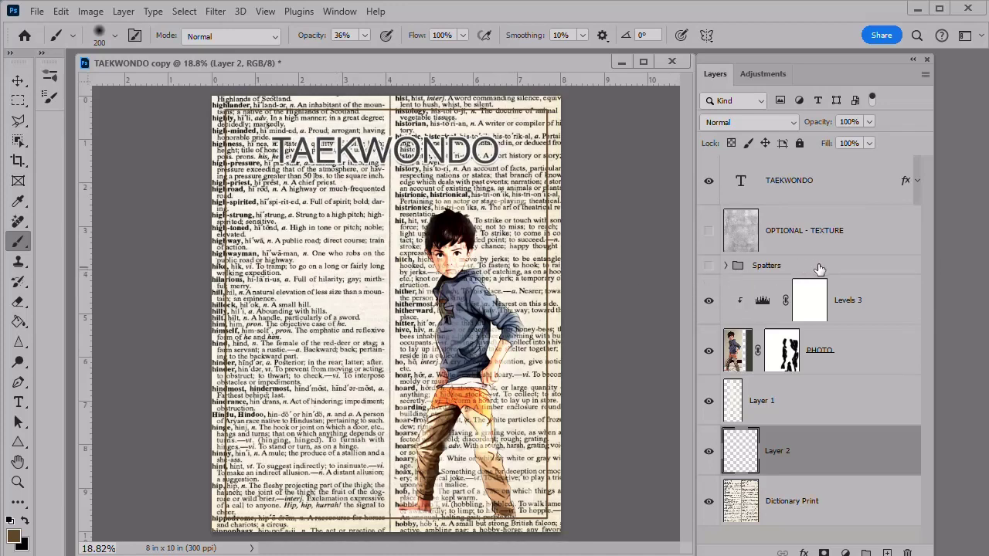
left_click_drag(820, 270, 841, 376)
left_click(708, 367)
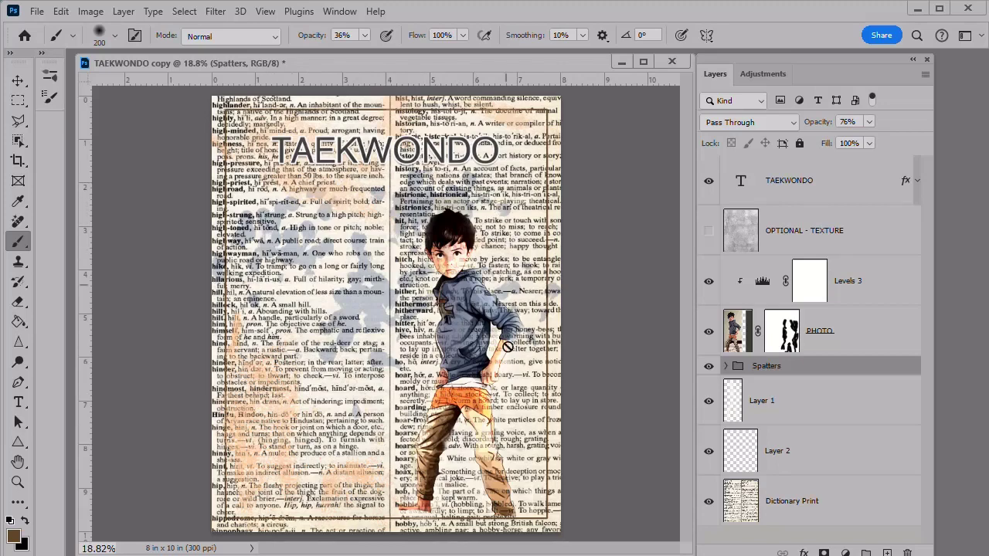
Fill a new layer below Dictionary Print with sampled off-white (H 54, S 4, B 96), and check it with Dictionary Print temporarily hidden.
left_click(847, 507)
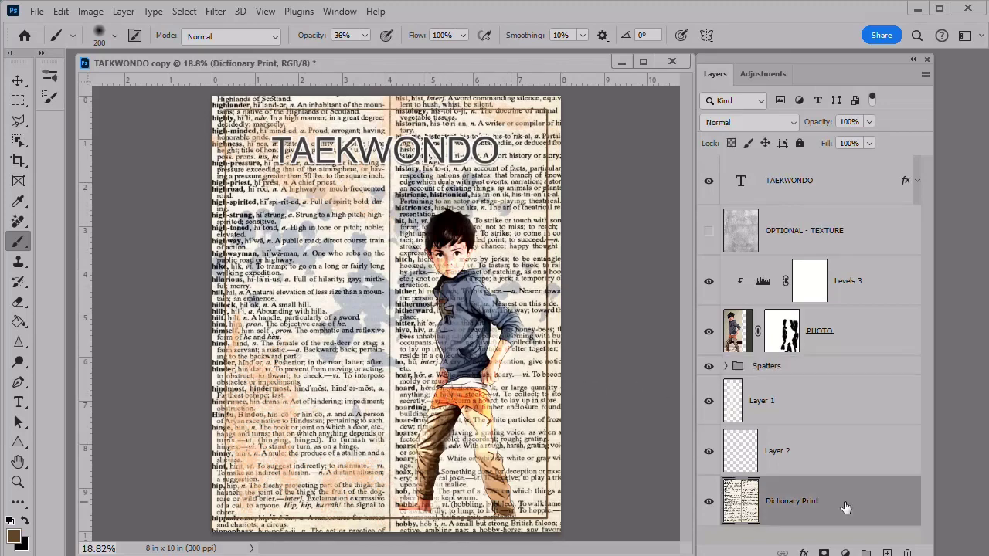
left_click(886, 553, "ctrl")
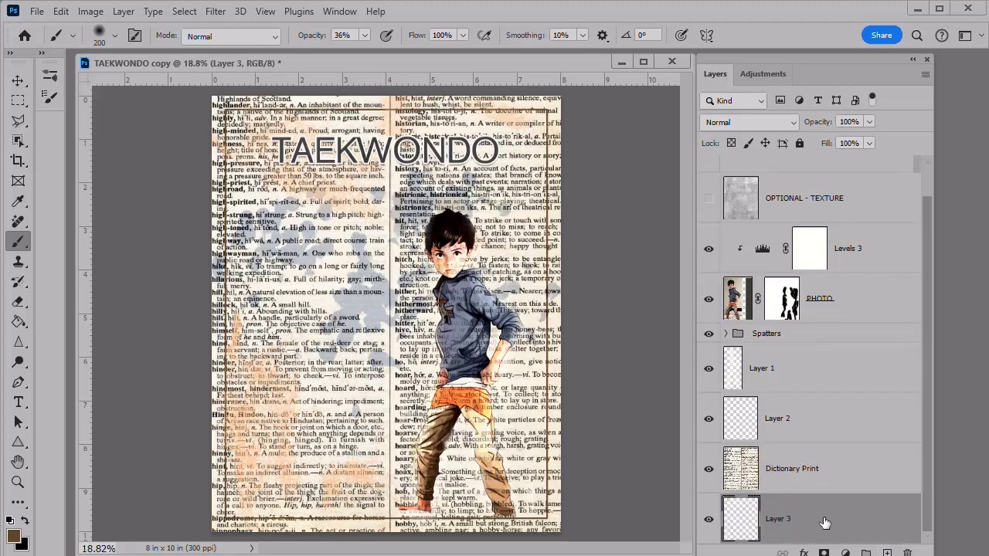
left_click(13, 535)
left_click(316, 304)
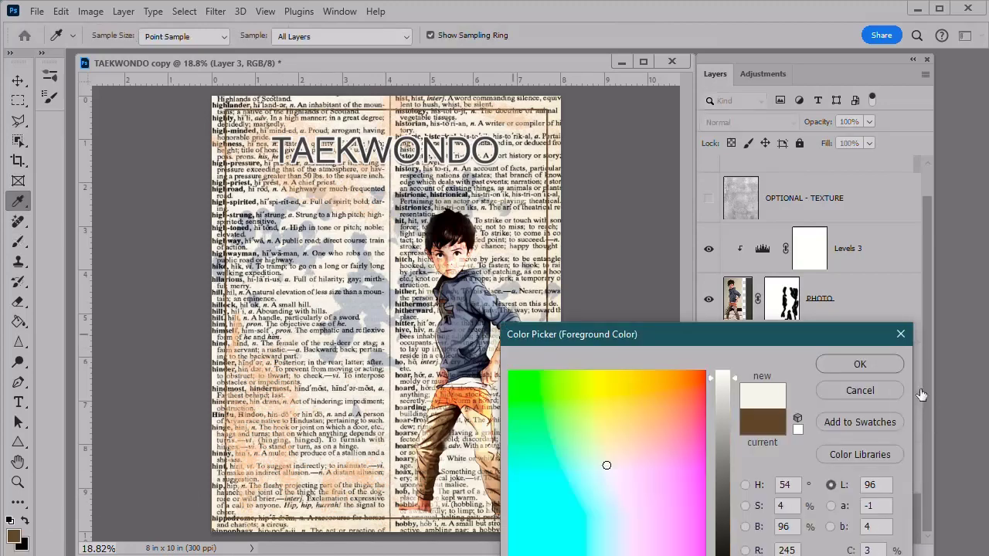
left_click(860, 364)
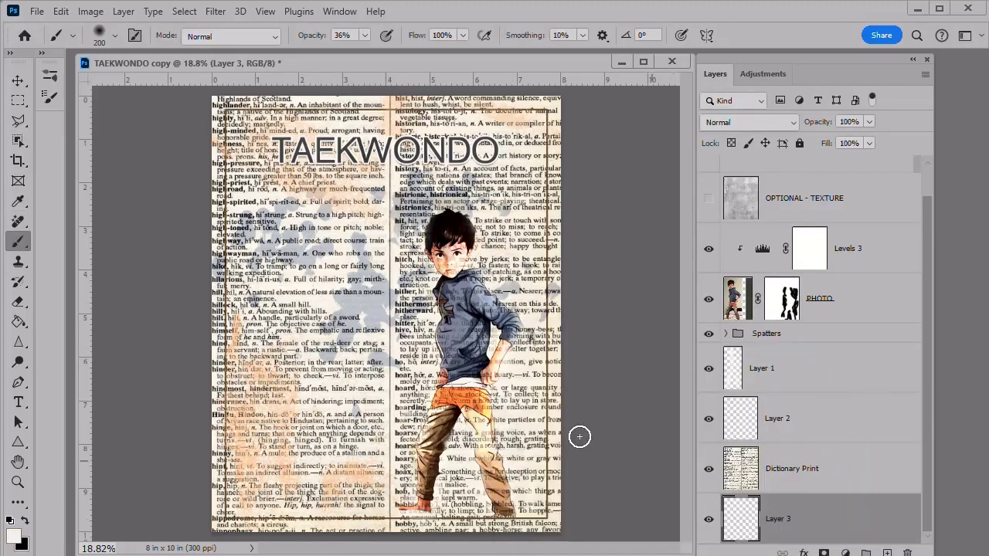
key("g")
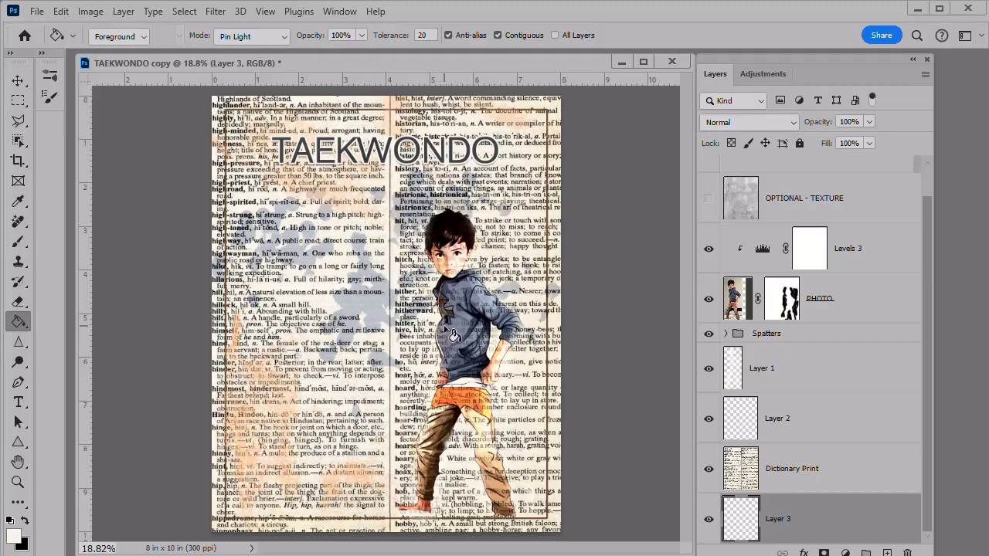
left_click(422, 339)
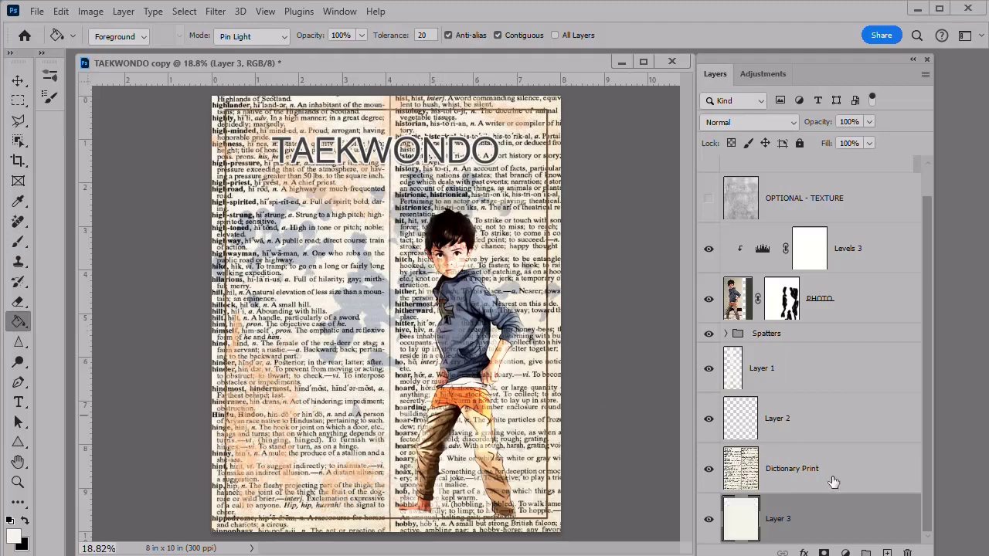
left_click(708, 469)
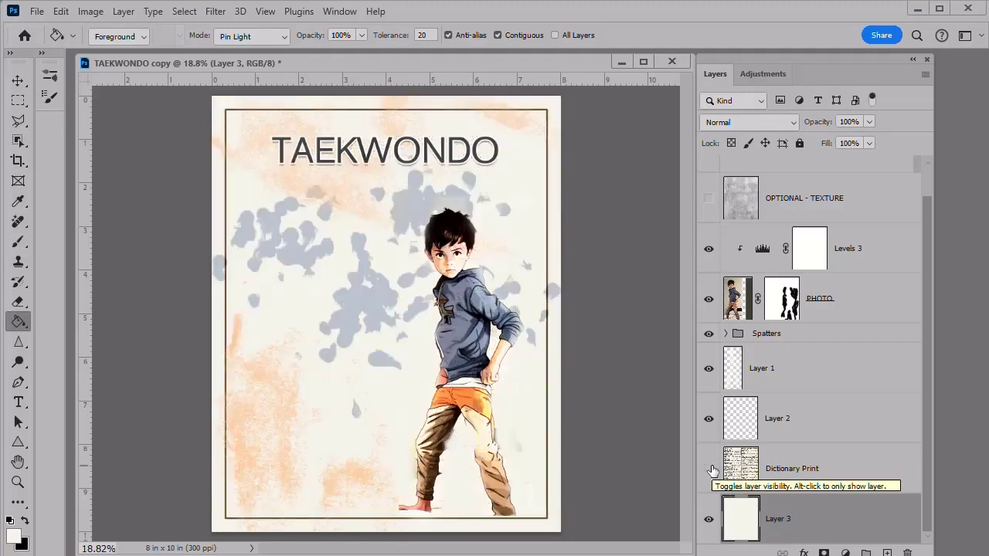
left_click(710, 469)
Lower the Dictionary Print layer's opacity to 67%.
left_click(848, 463)
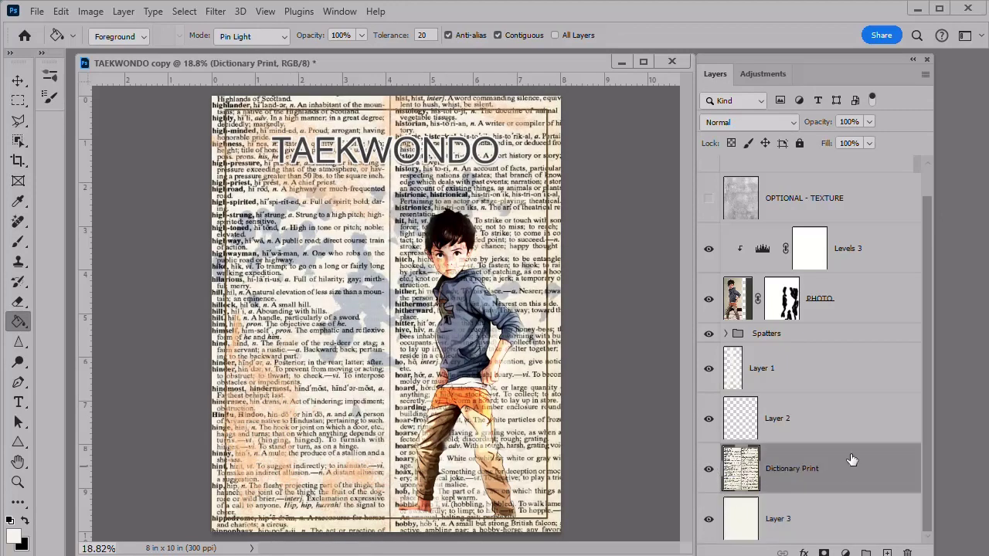
left_click(869, 122)
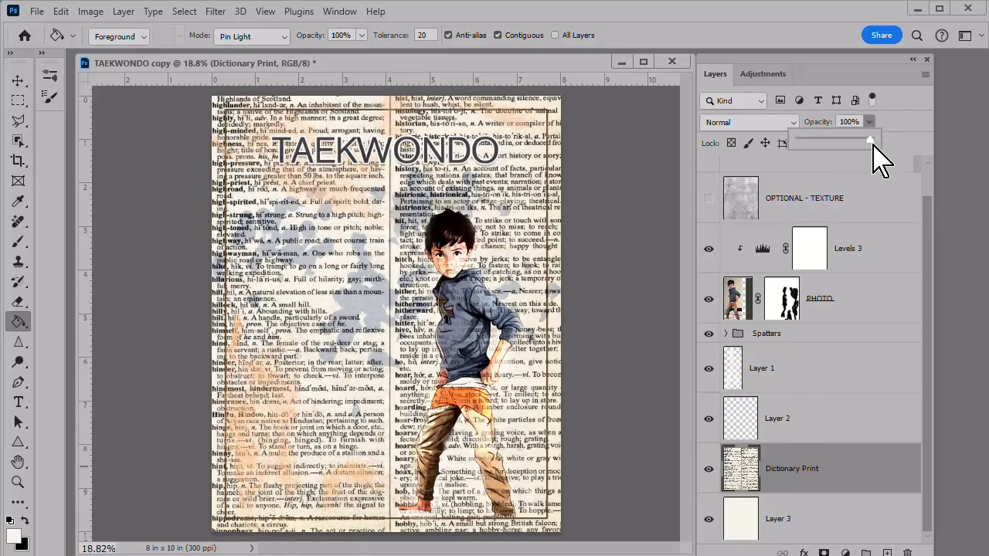
left_click_drag(873, 141, 847, 143)
scroll(536, 379, "down", 1)
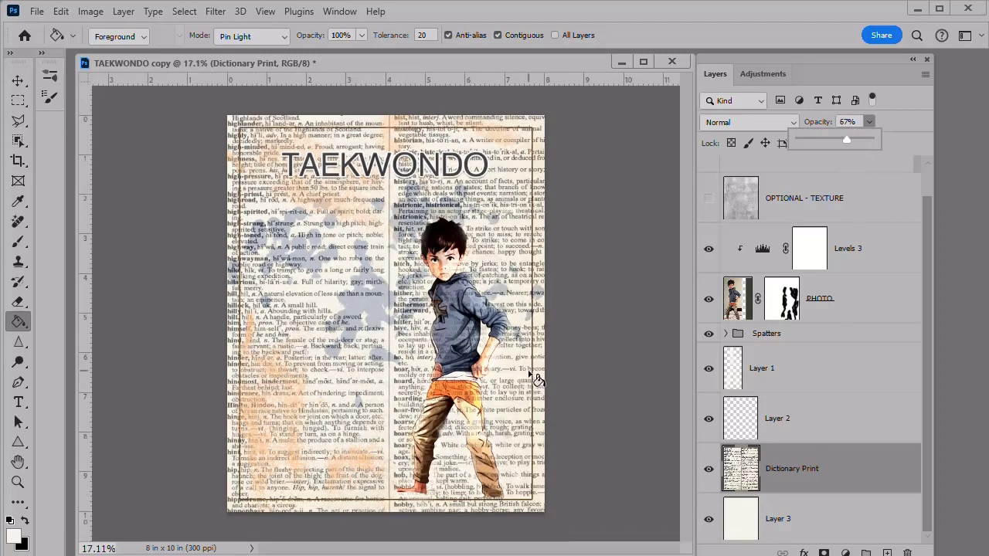
Reduce the opacity of the Levels 3 adjustment above the PHOTO layer to 65%.
left_click(870, 245)
left_click(867, 233)
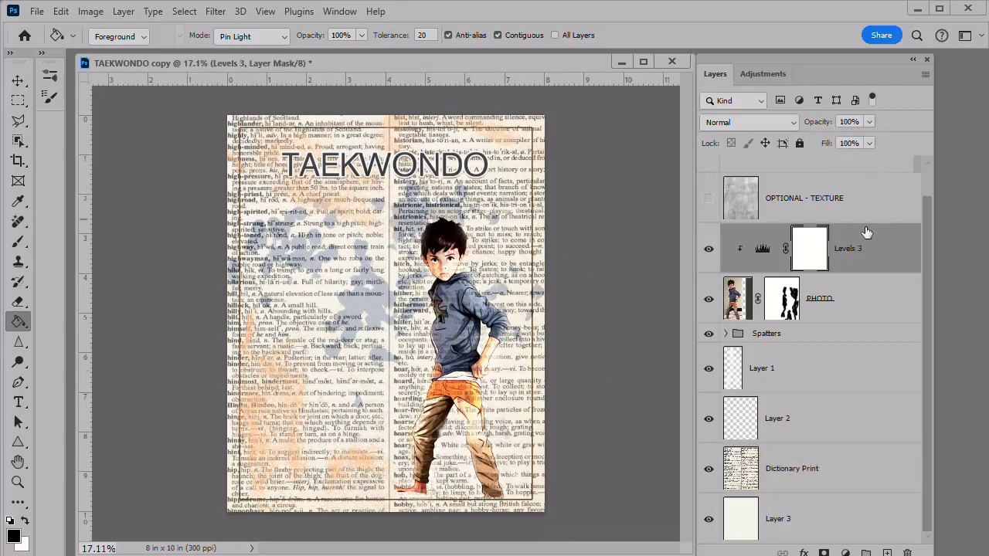
left_click(869, 121)
left_click_drag(873, 148, 846, 140)
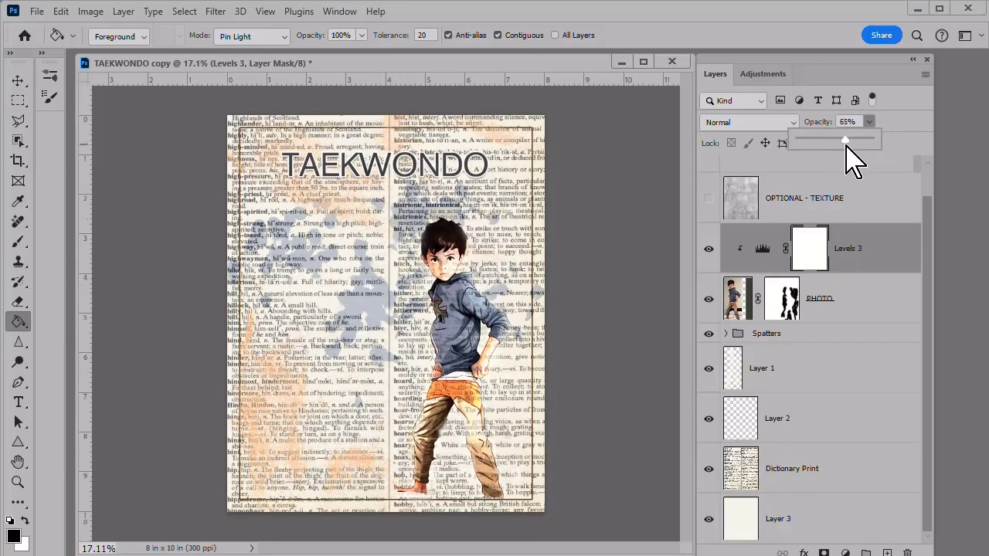
scroll(495, 323, "up", 1)
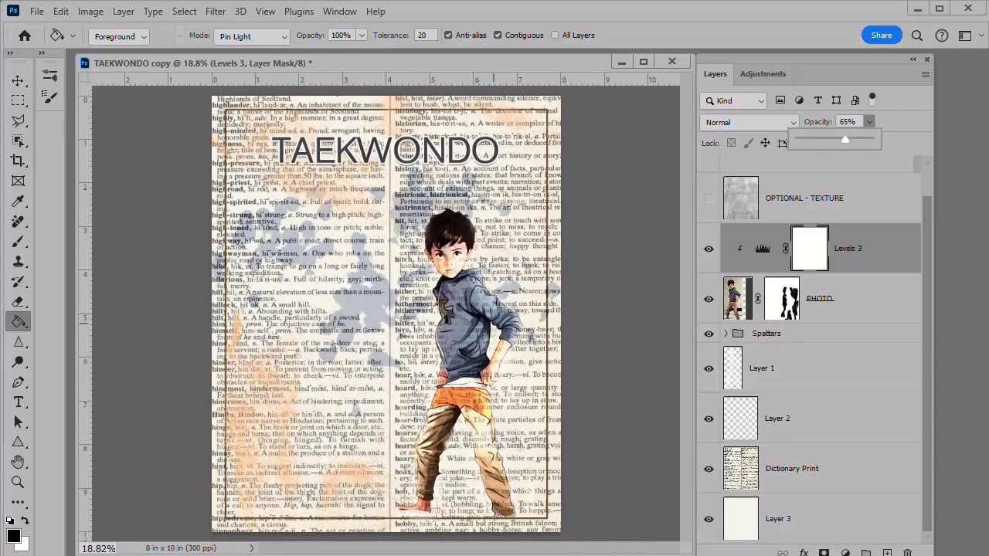
On the Dictionary Print layer, select the rectangle enclosed by the brown border and invert the selection to the page's outer margin.
left_click(835, 475)
left_click(835, 474)
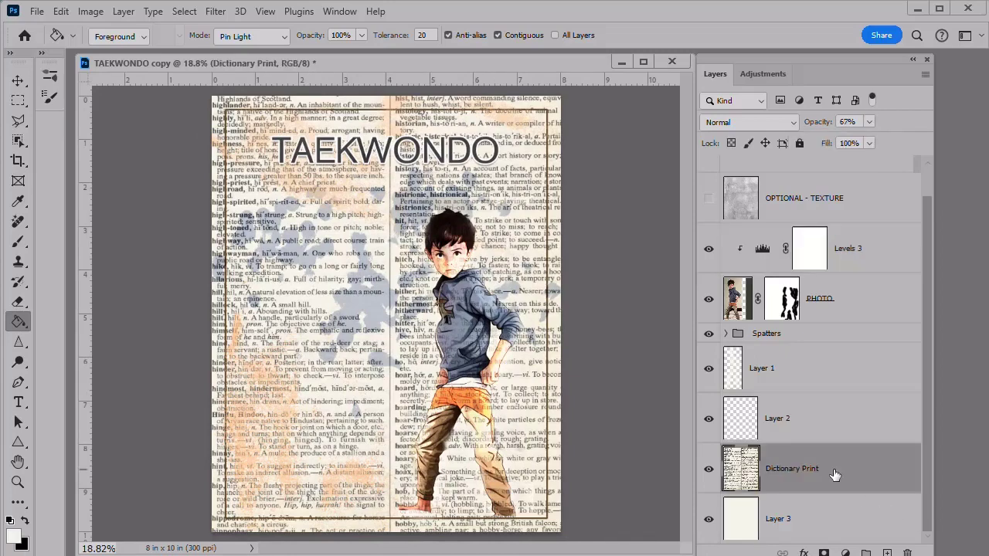
left_click(19, 102)
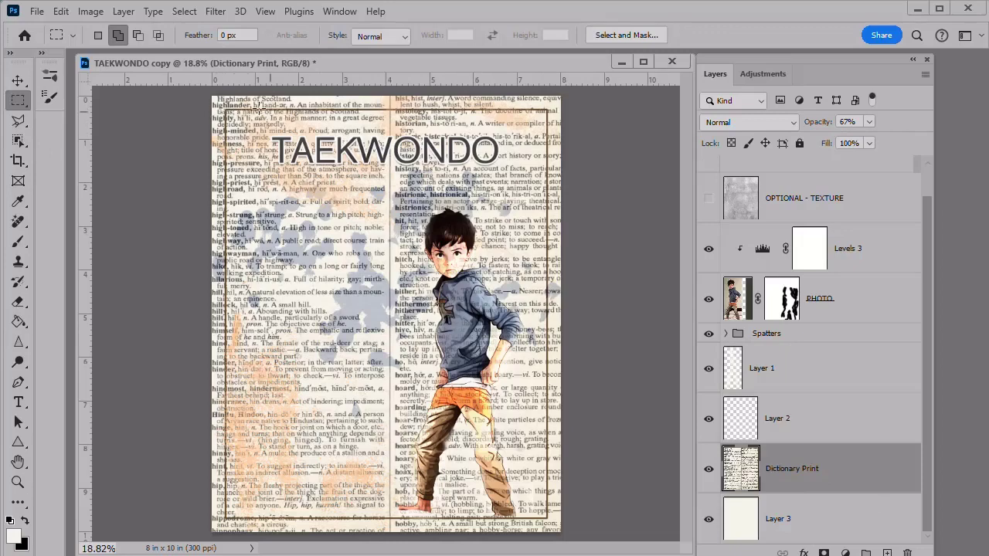
left_click_drag(230, 110, 549, 513)
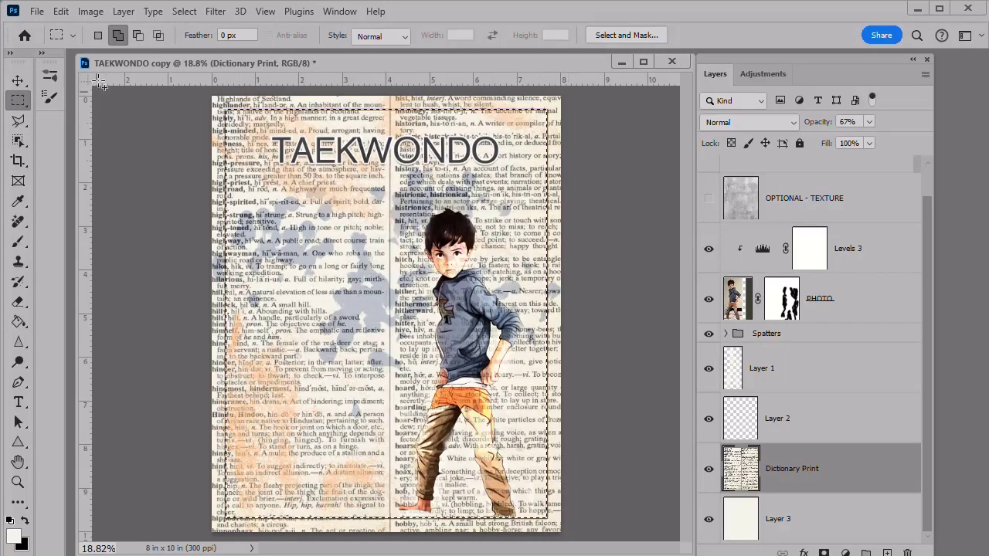
left_click(185, 10)
left_click(203, 71)
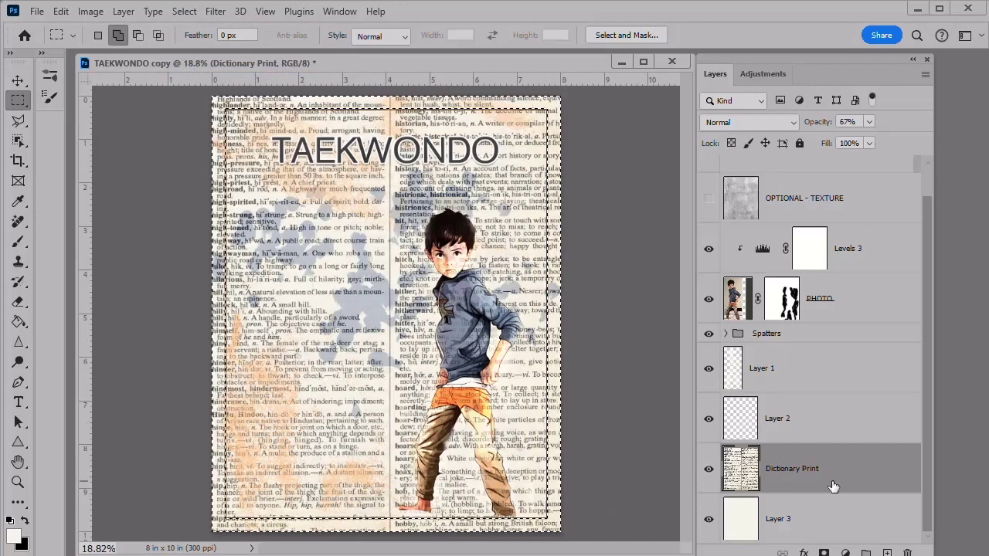
Copy the selected dictionary page margin to a new layer, and check it with Dictionary Print temporarily hidden.
key("ctrl+j")
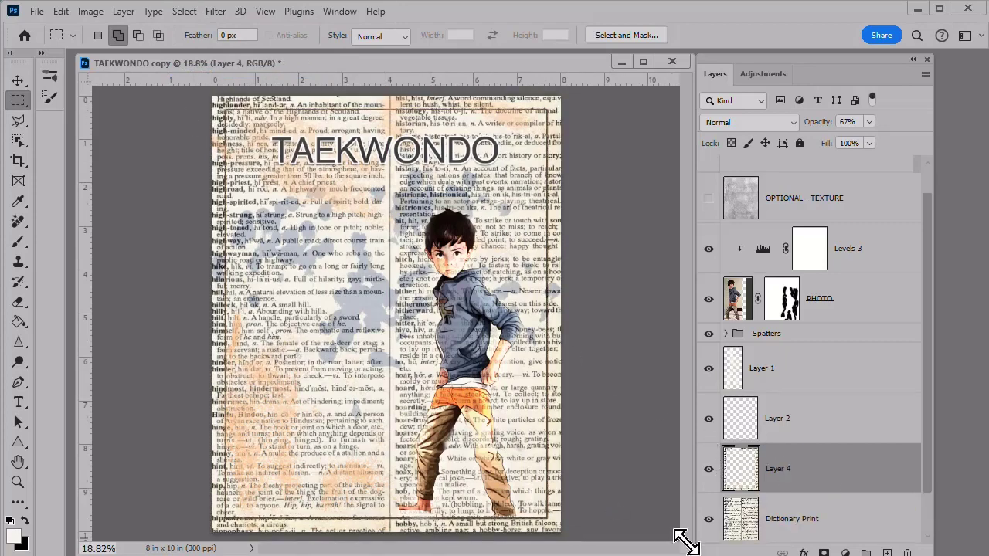
left_click(707, 519)
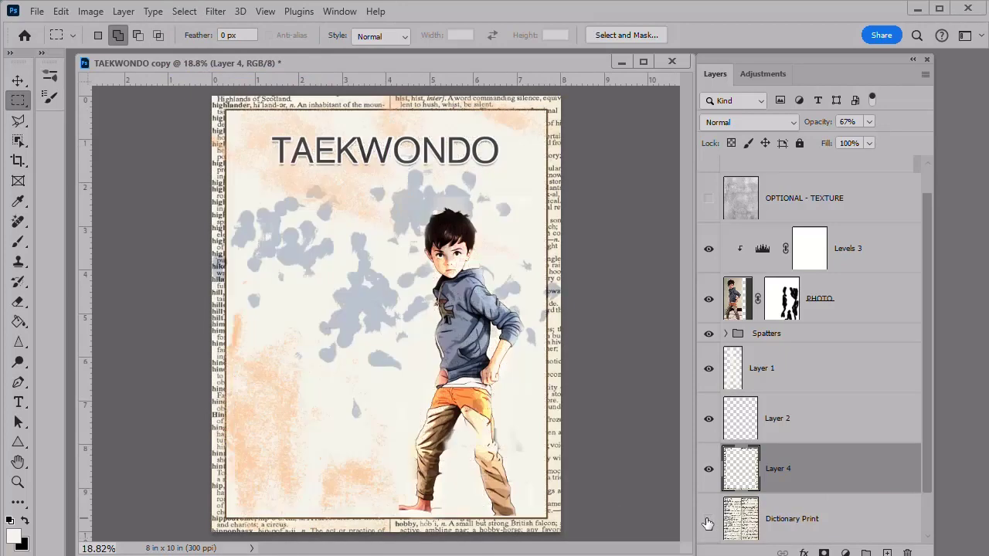
left_click(708, 520)
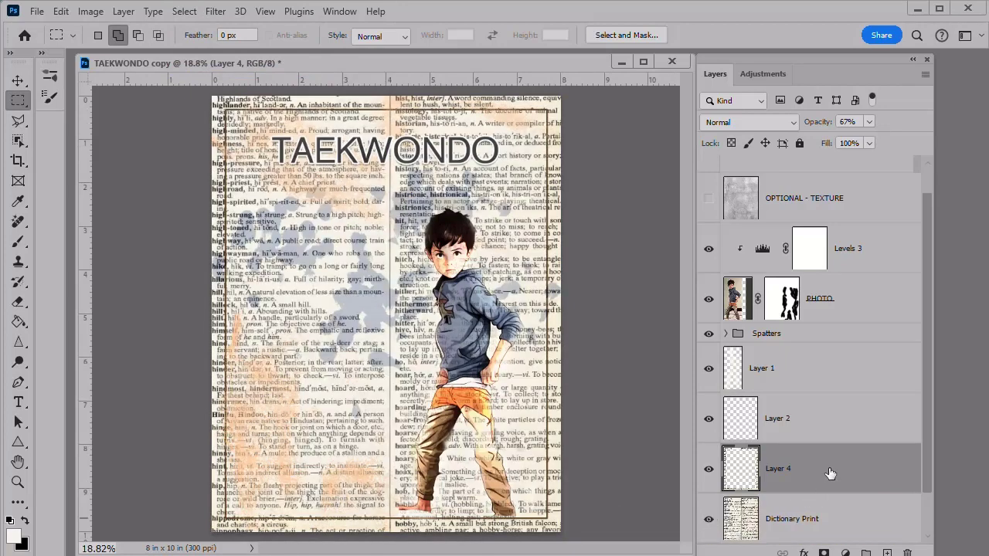
Compare blend modes on the copied page margin layer, choose Linear Burn and set its opacity to 58%.
left_click(749, 122)
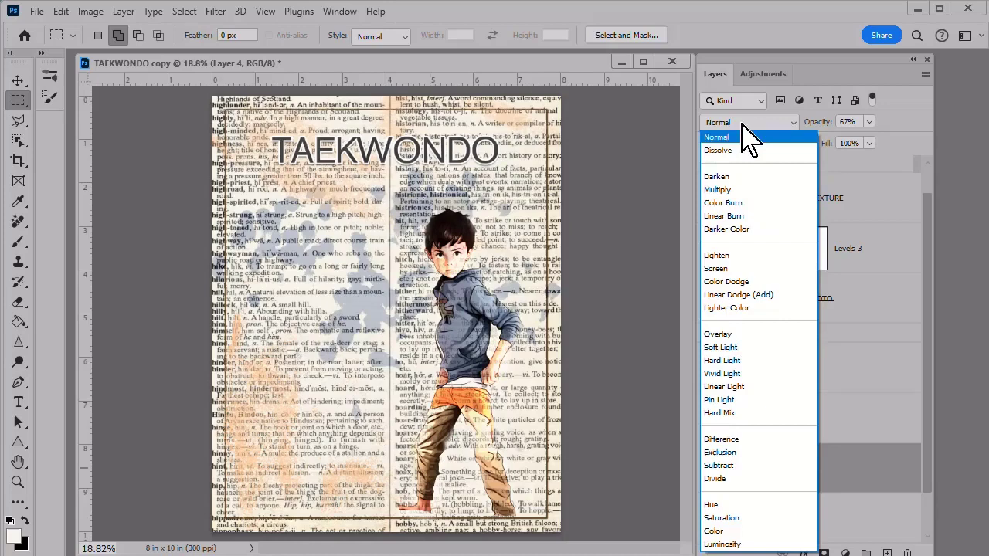
left_click(738, 177)
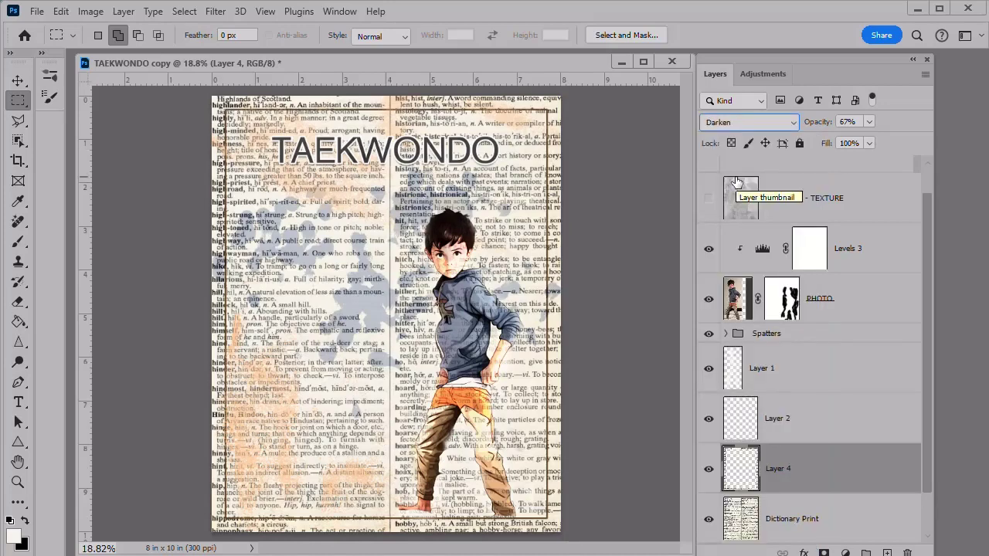
key("Down")
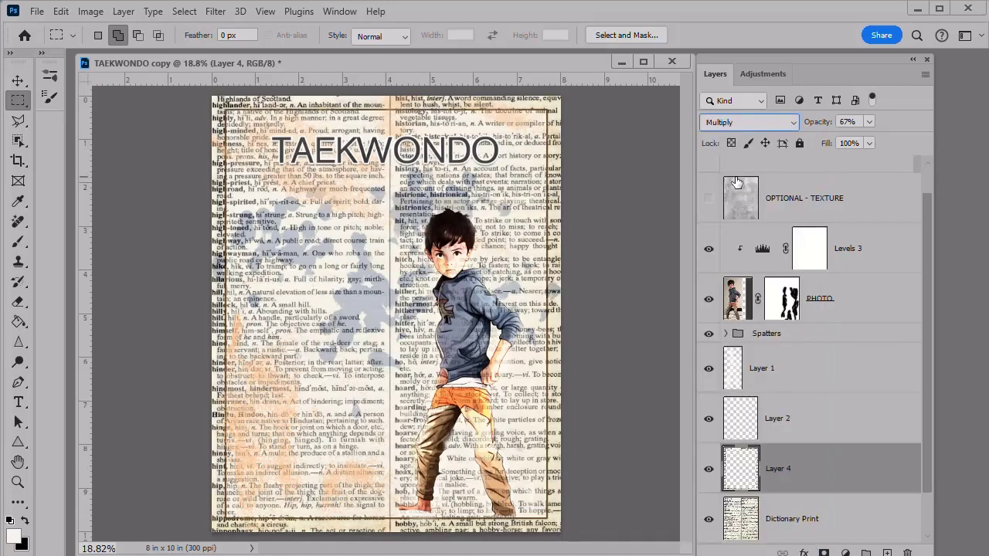
key("Down")
key("Down")
key("Down")
key("Down")
key("Down")
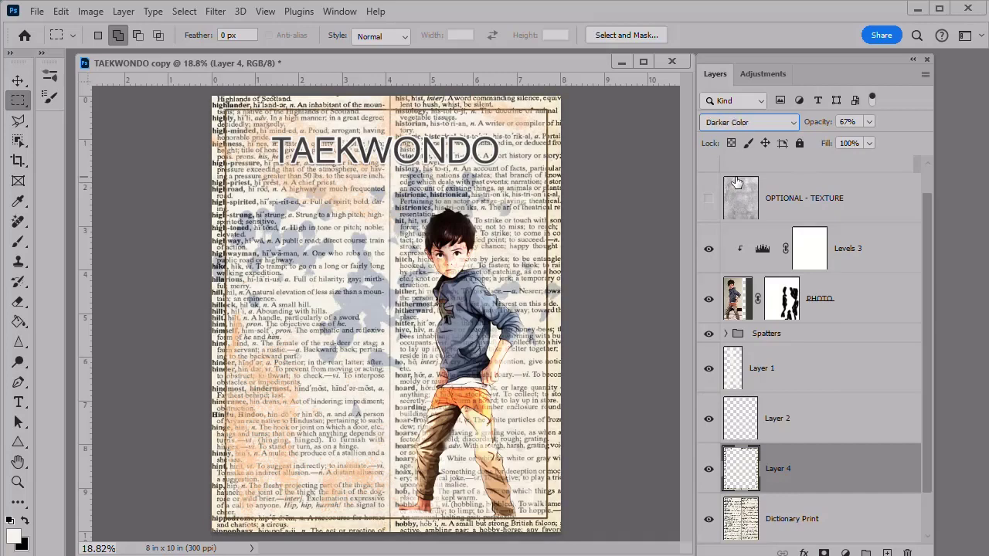
key("shift+plus")
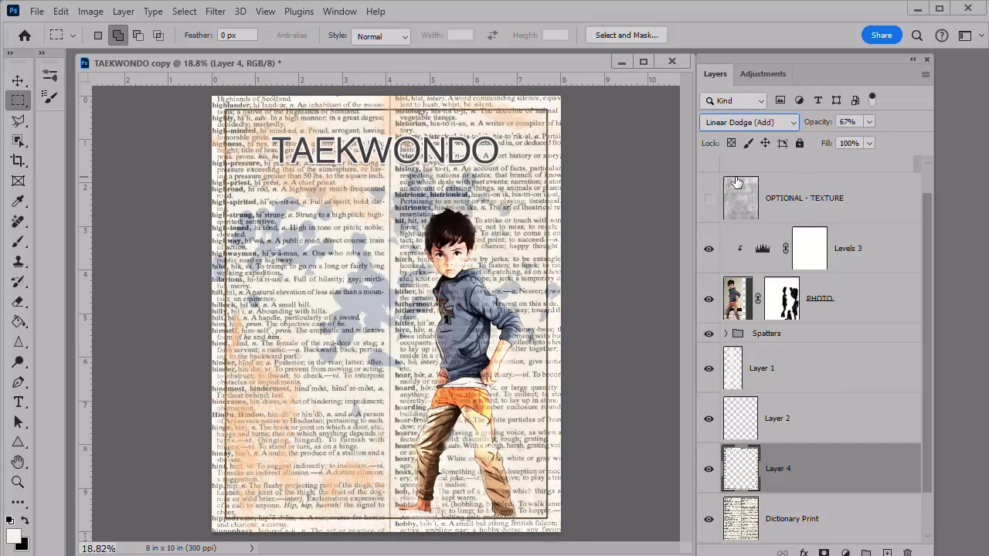
key("shift+plus")
key("shift+plus")
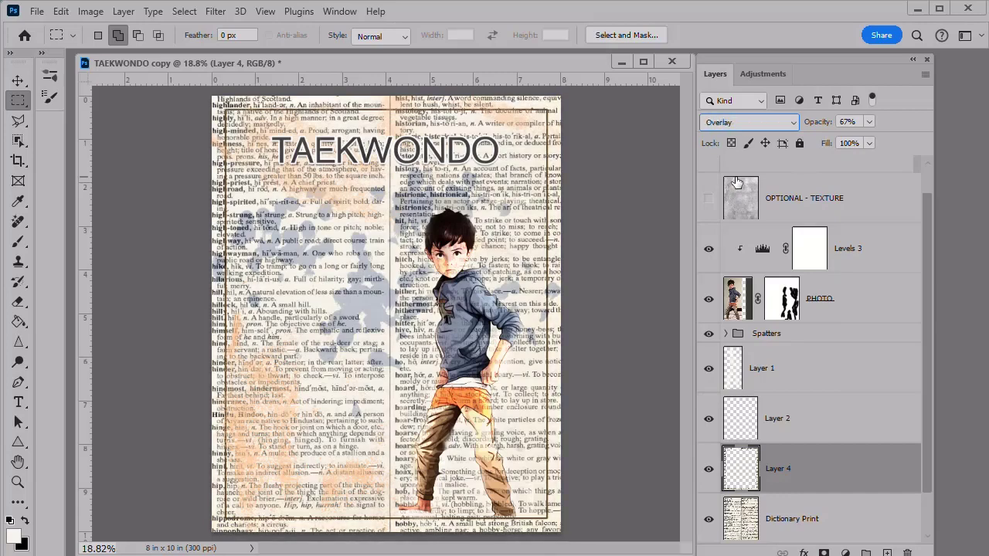
key("shift+plus")
key("shift+plus")
key("shift+minus")
key("shift+minus")
key("shift+minus")
key("shift+minus")
key("shift+minus")
key("shift+plus")
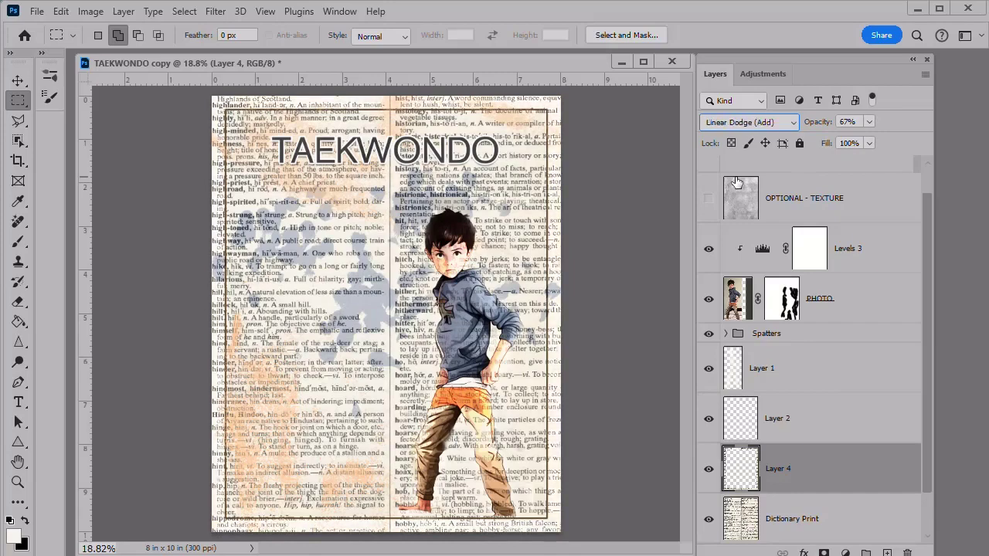
key("shift+minus")
key("shift+minus")
key("shift+minus")
key("shift+minus")
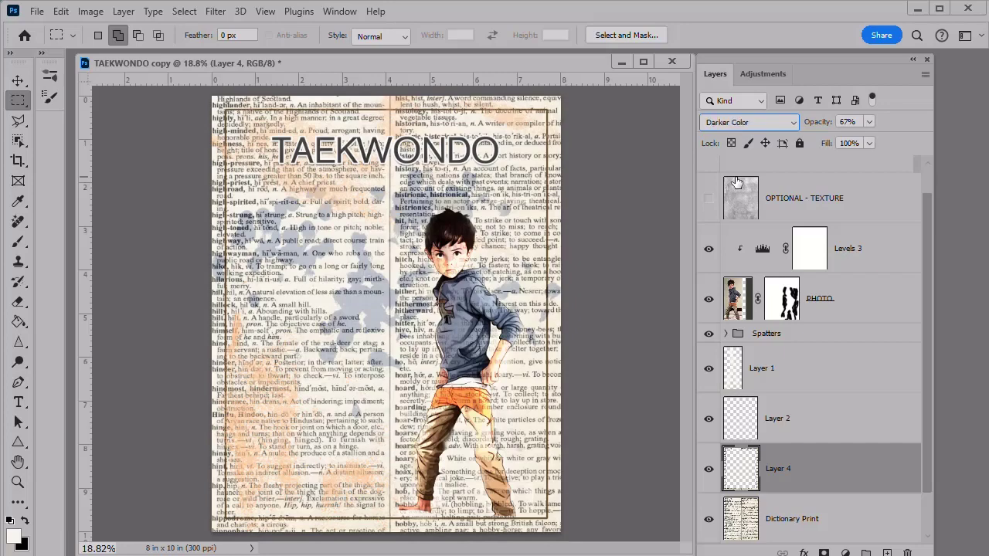
key("shift+minus")
key("shift+minus")
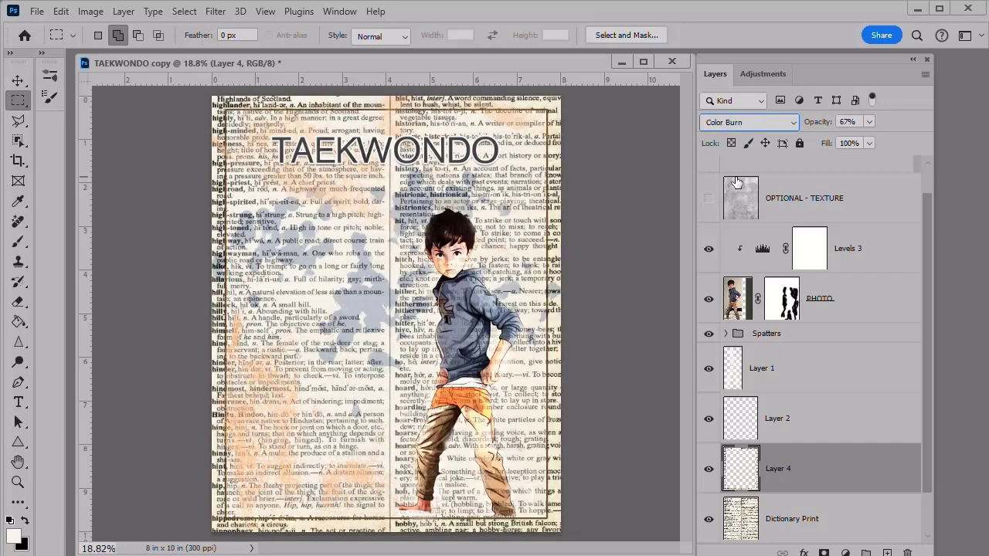
key("shift+plus")
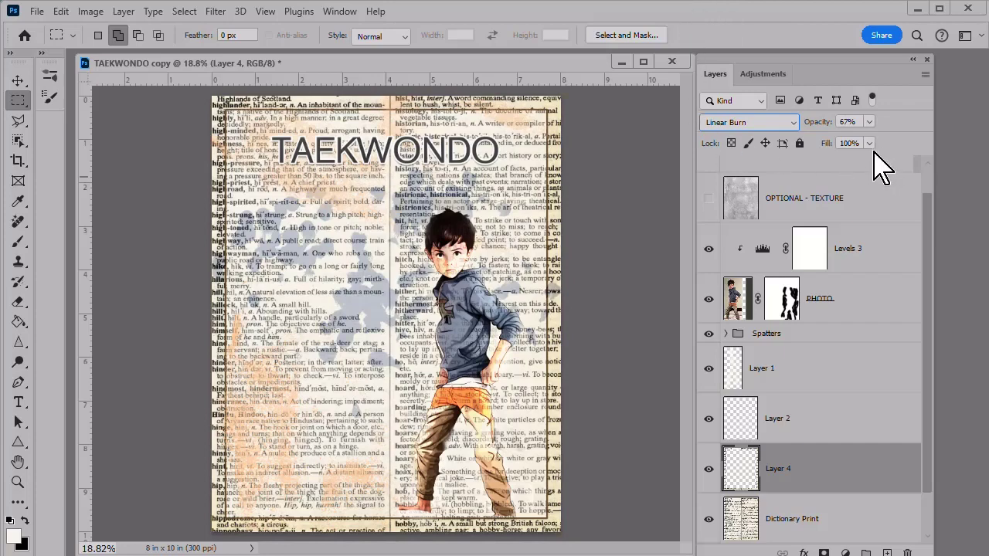
mouse_move(870, 123)
left_mouse_down()
mouse_move(881, 146)
mouse_move(839, 138)
mouse_move(863, 139)
left_mouse_up()
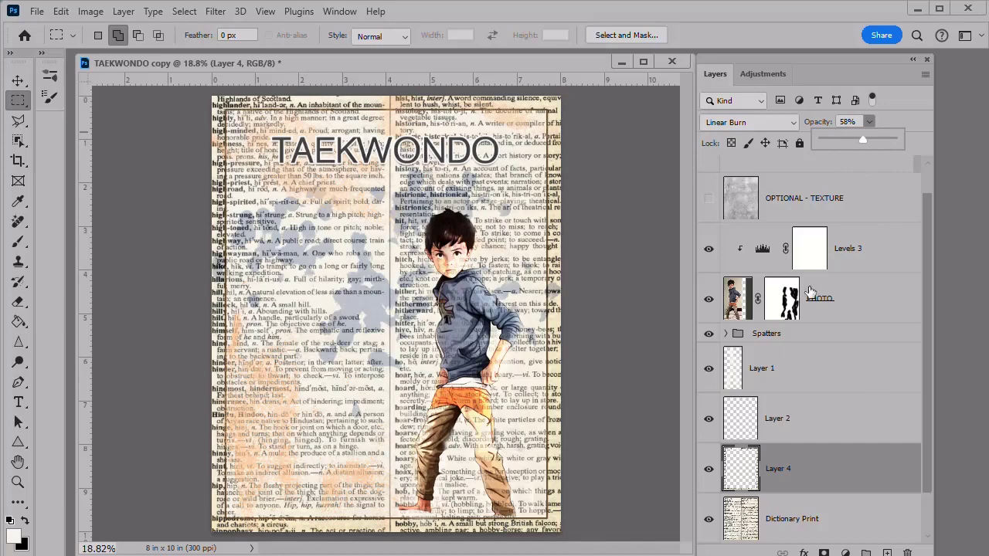
Move the OPTIONAL - TEXTURE layer directly below PHOTO and show it at 43% opacity.
left_click(858, 196)
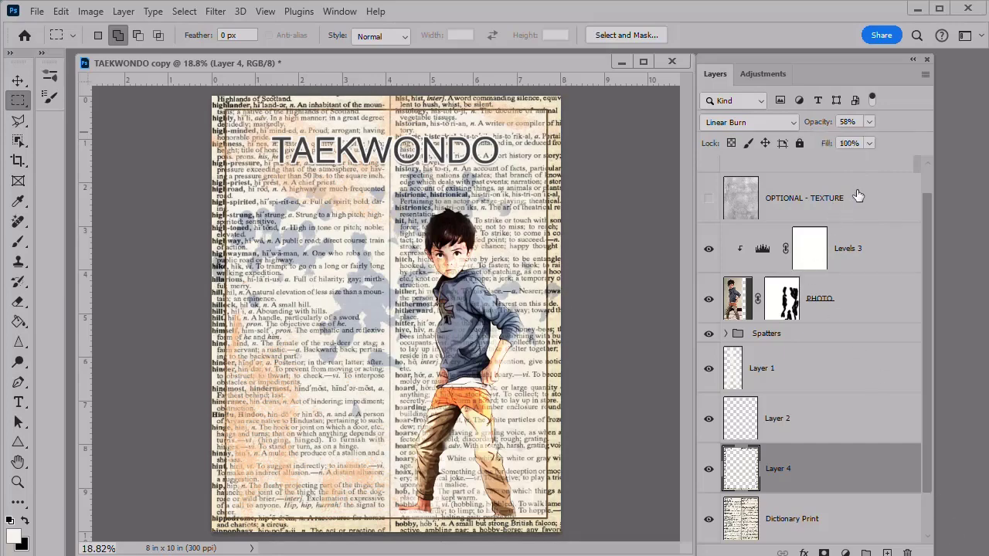
left_click_drag(857, 196, 867, 326)
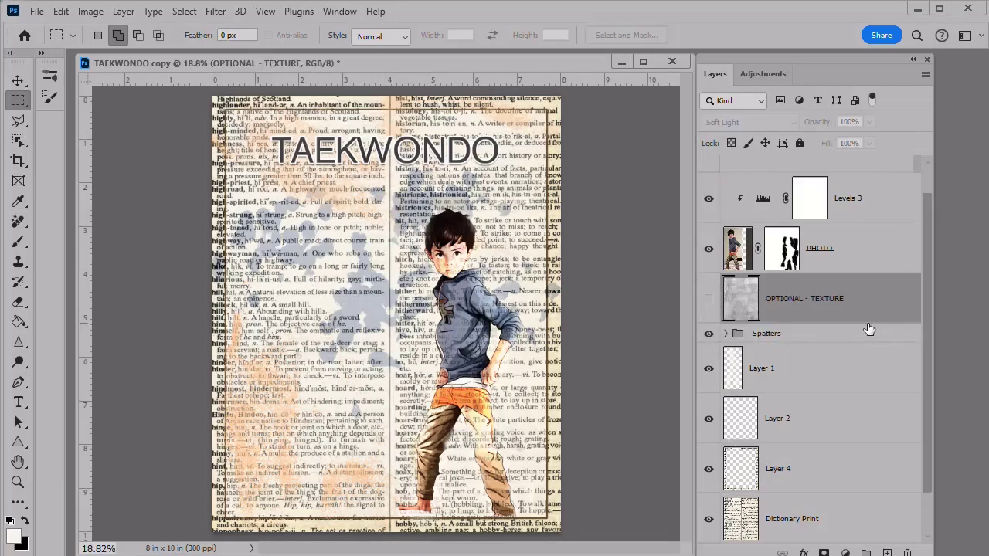
left_click(707, 299)
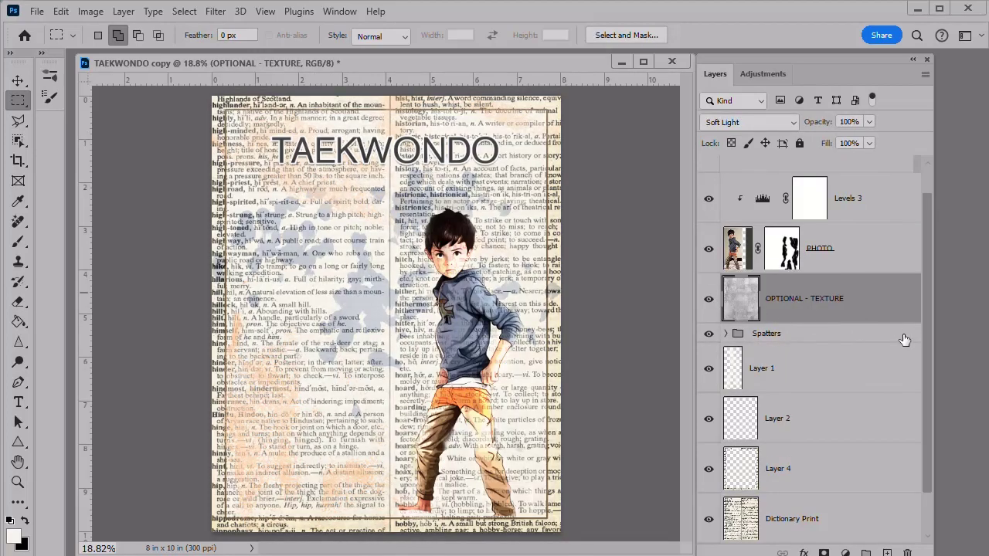
left_click(870, 122)
left_click_drag(872, 140, 831, 147)
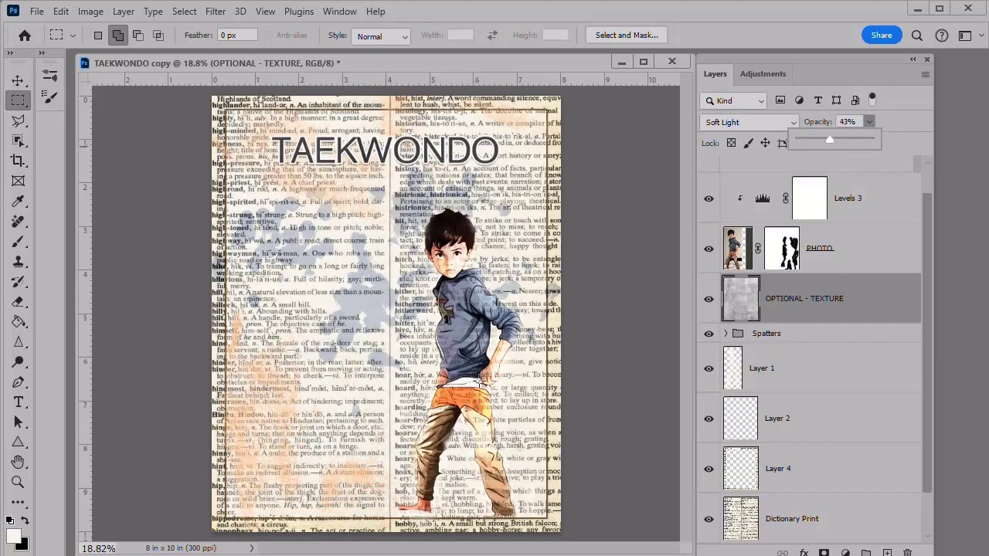
Lower the PHOTO layer's opacity to 86%.
left_click(896, 255)
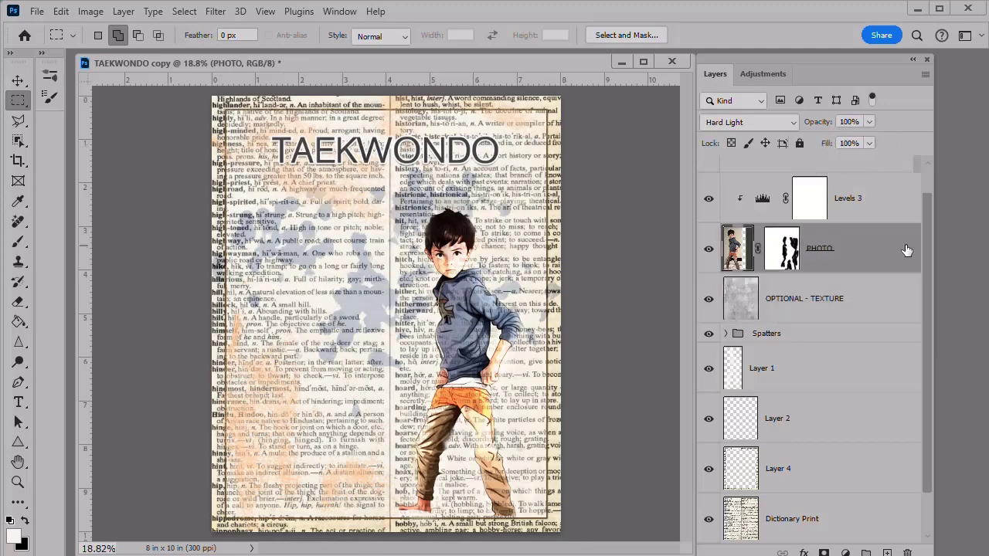
left_click(869, 121)
left_click_drag(871, 140, 861, 141)
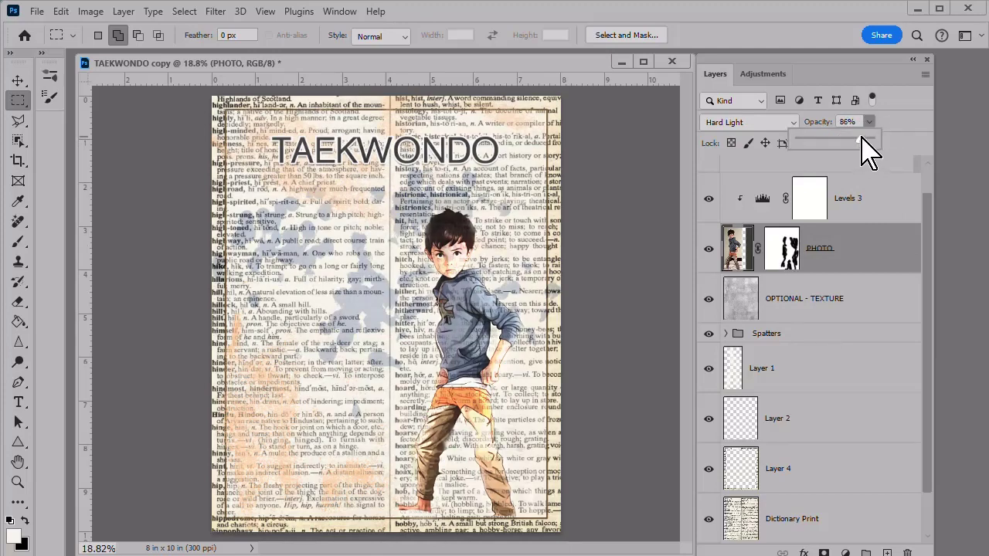